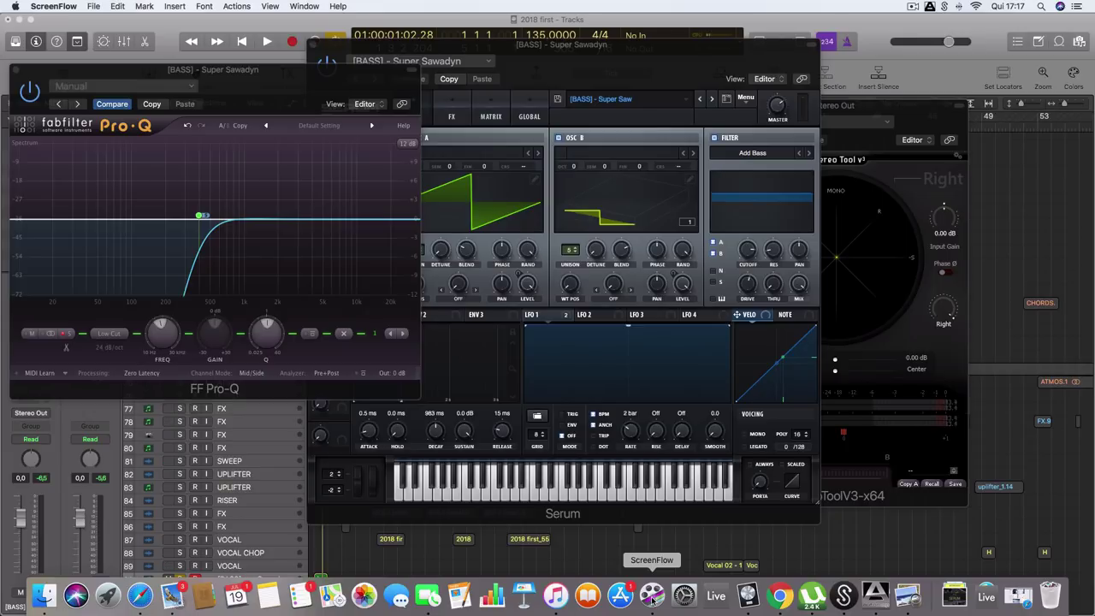
# Close the FF Pro-Q window and arrange the Stereo Tool and Serum windows side by side without overlap
pyautogui.click(15, 74)
pyautogui.click(15, 70)
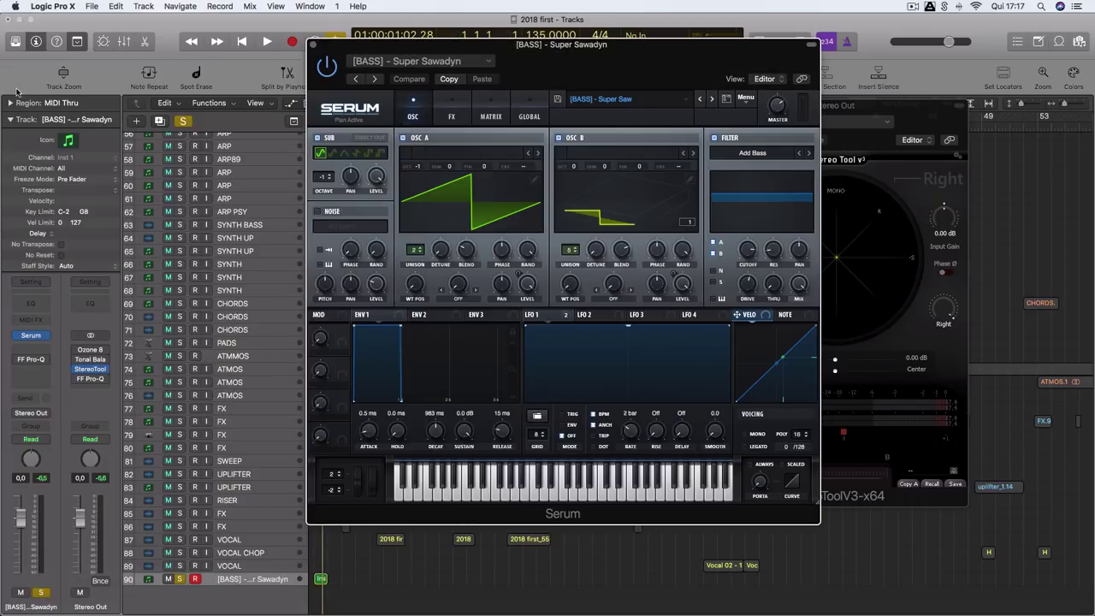
pyautogui.moveTo(717, 50); pyautogui.dragTo(722, 103)
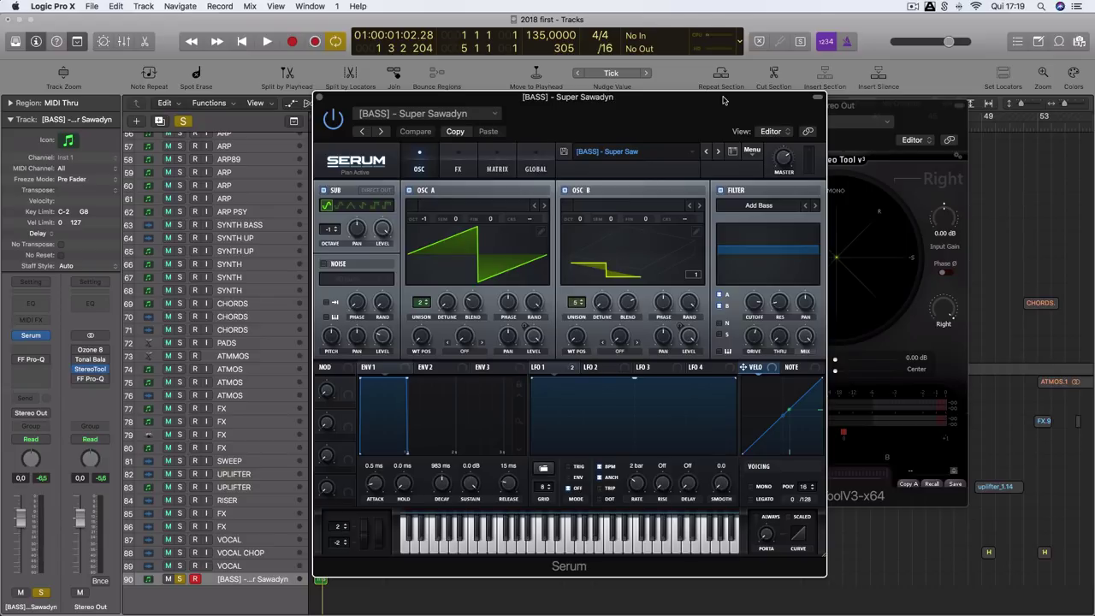
pyautogui.click(849, 109)
pyautogui.moveTo(849, 109); pyautogui.dragTo(547, 99)
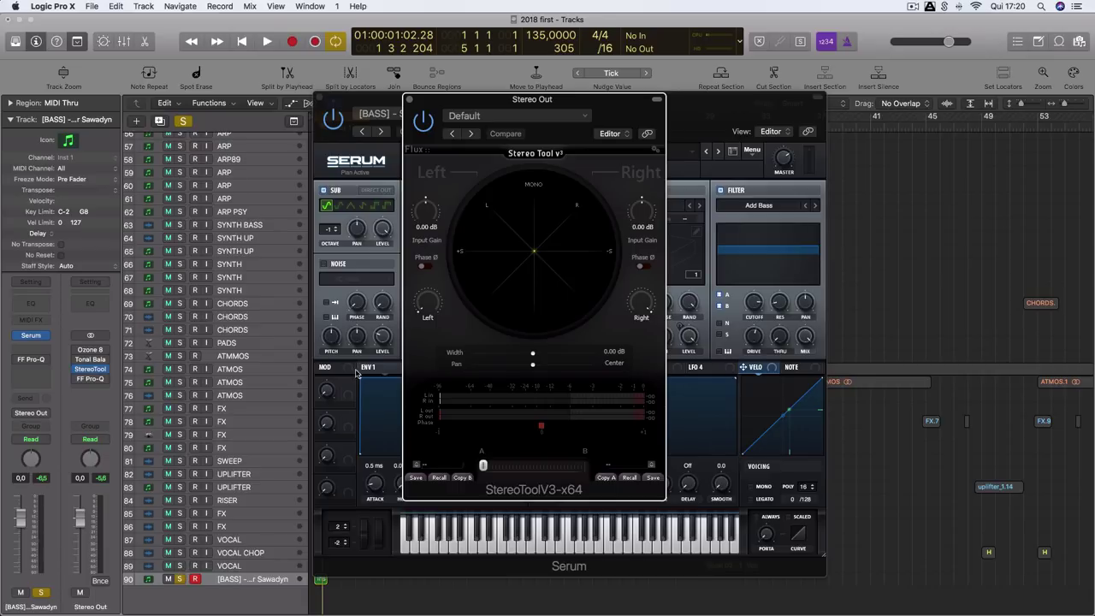
pyautogui.rightClick(330, 159)
pyautogui.click(364, 124)
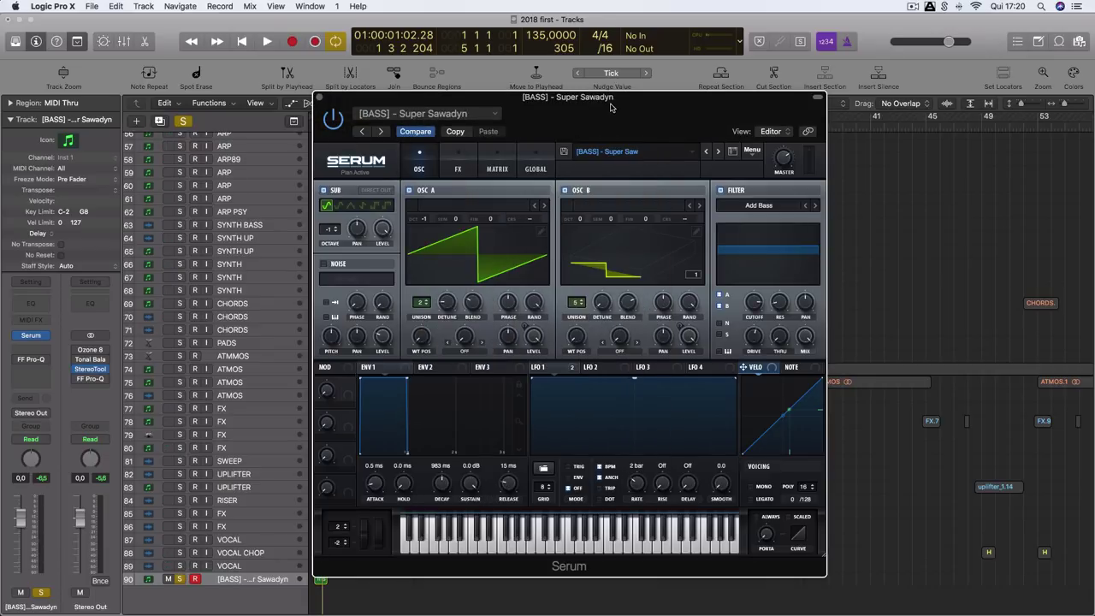
pyautogui.moveTo(610, 107); pyautogui.dragTo(984, 136)
pyautogui.moveTo(661, 104); pyautogui.dragTo(487, 109)
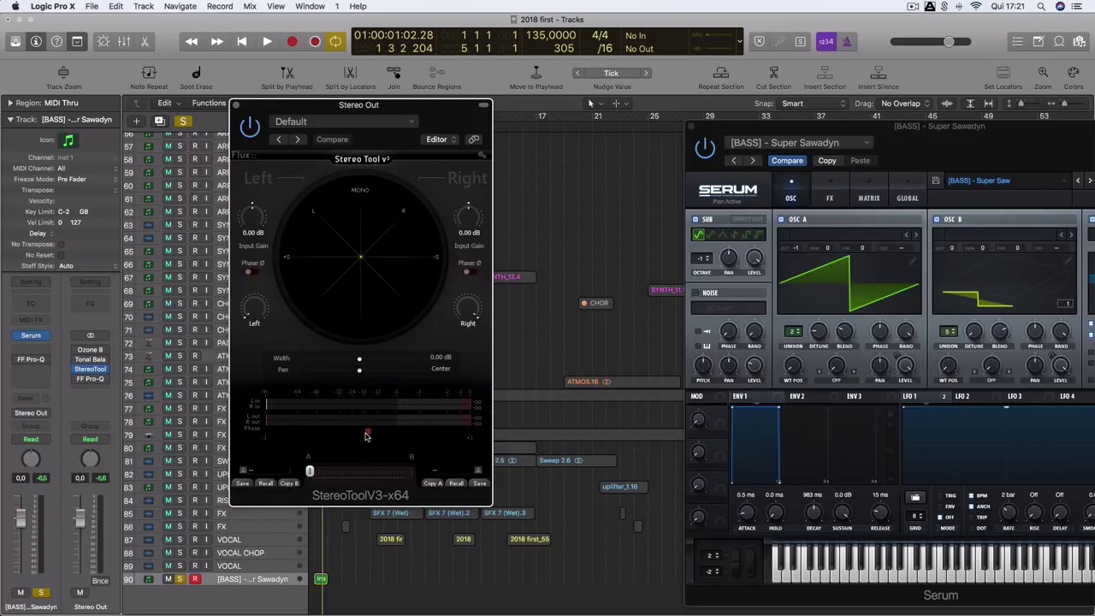
# Play the bass while watching its stereo image in Stereo Tool, stop playback, and bring the whole Serum window into view
pyautogui.press('space')
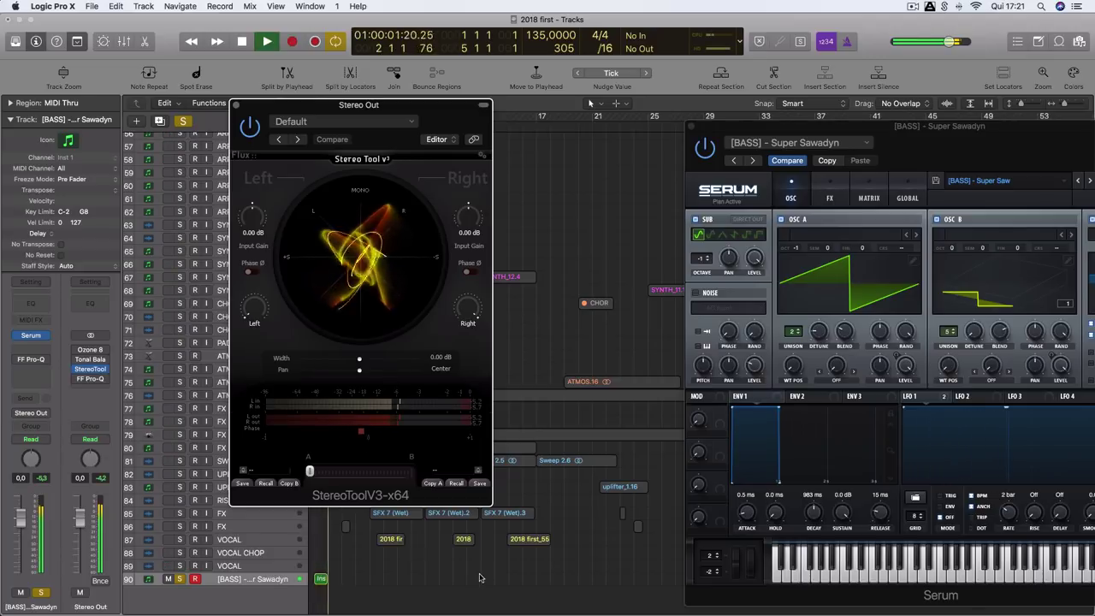
pyautogui.press('space')
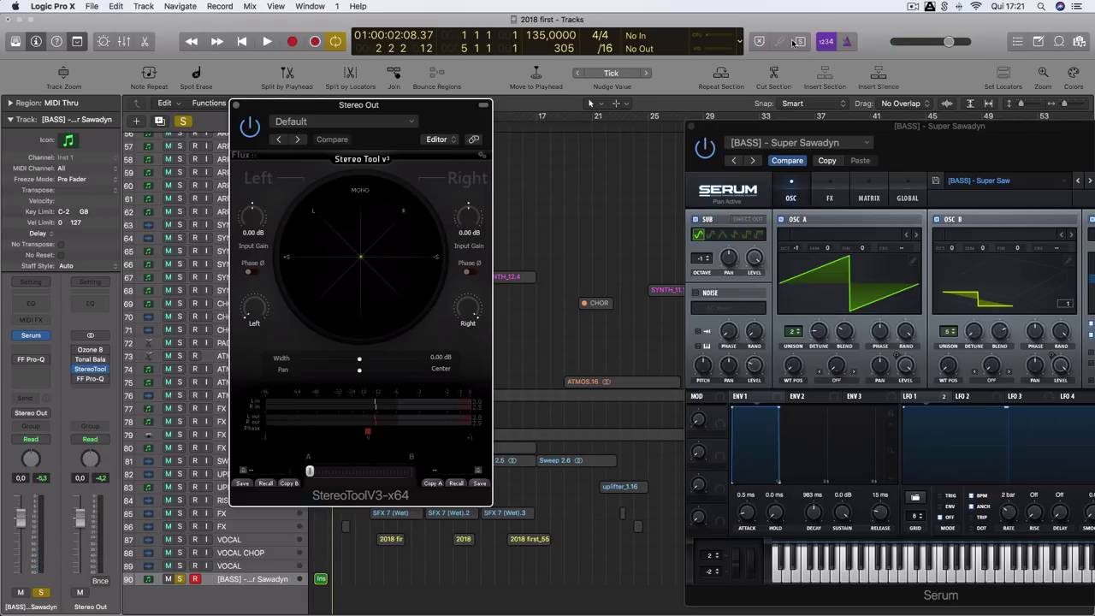
pyautogui.moveTo(905, 130); pyautogui.dragTo(734, 99)
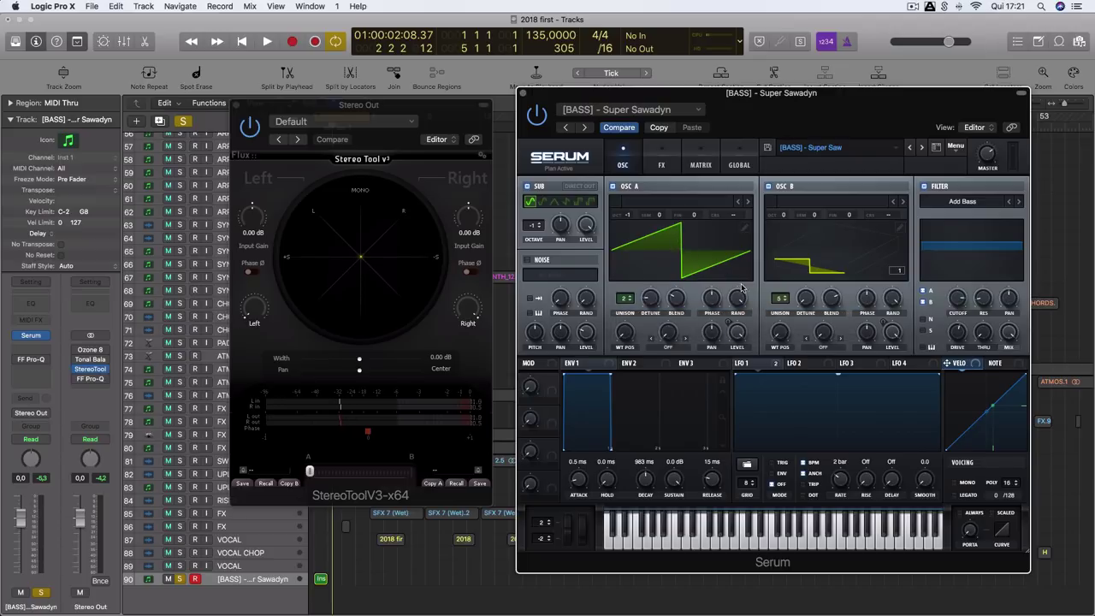
# Raise oscillator A's random phase in Serum and play the bass to check the effect on the stereo image
pyautogui.click(715, 300)
pyautogui.click(739, 299)
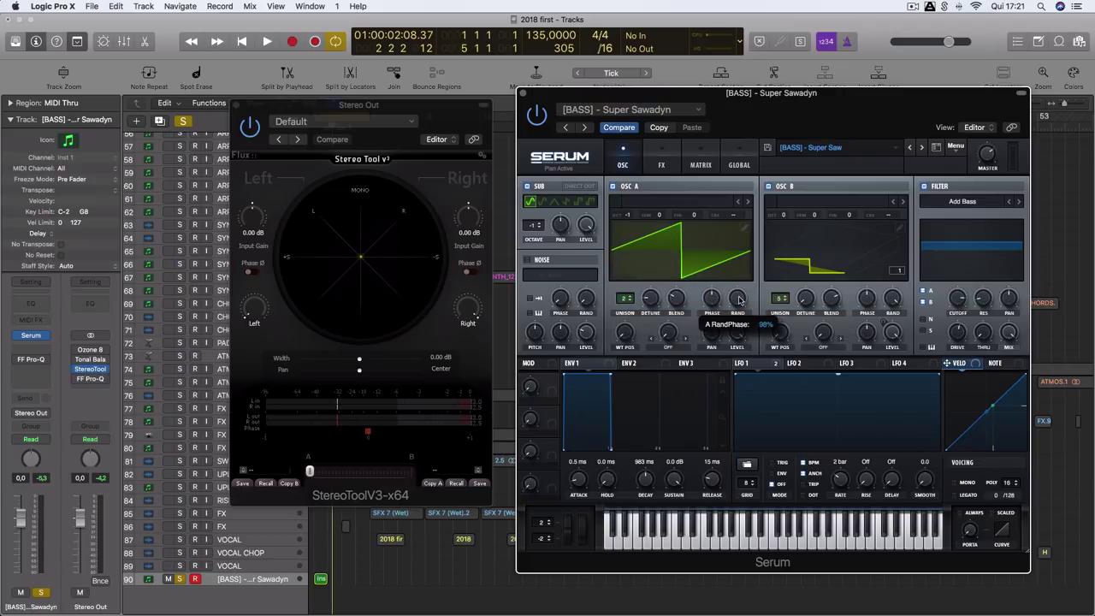
pyautogui.moveTo(739, 300); pyautogui.dragTo(738, 307)
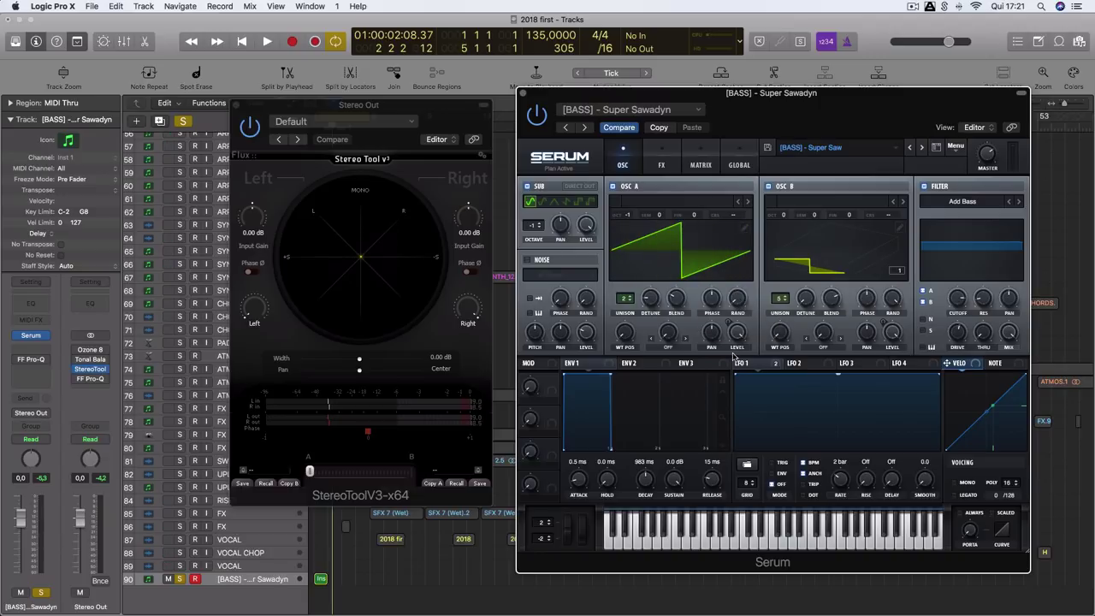
pyautogui.moveTo(736, 303); pyautogui.dragTo(733, 246)
pyautogui.moveTo(738, 299); pyautogui.dragTo(732, 120)
pyautogui.moveTo(738, 300)
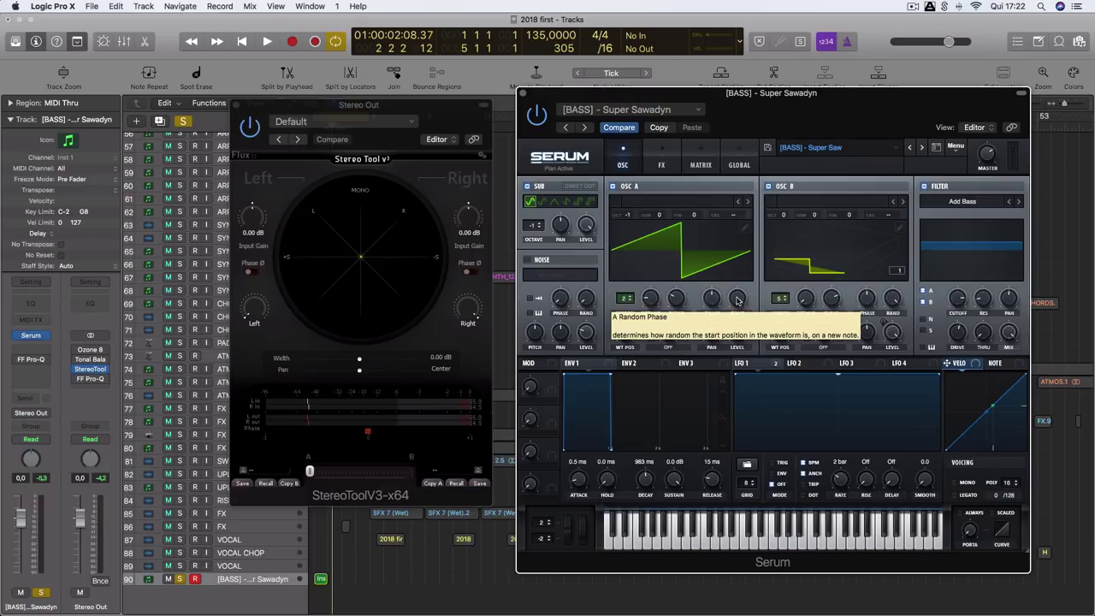
pyautogui.press('space')
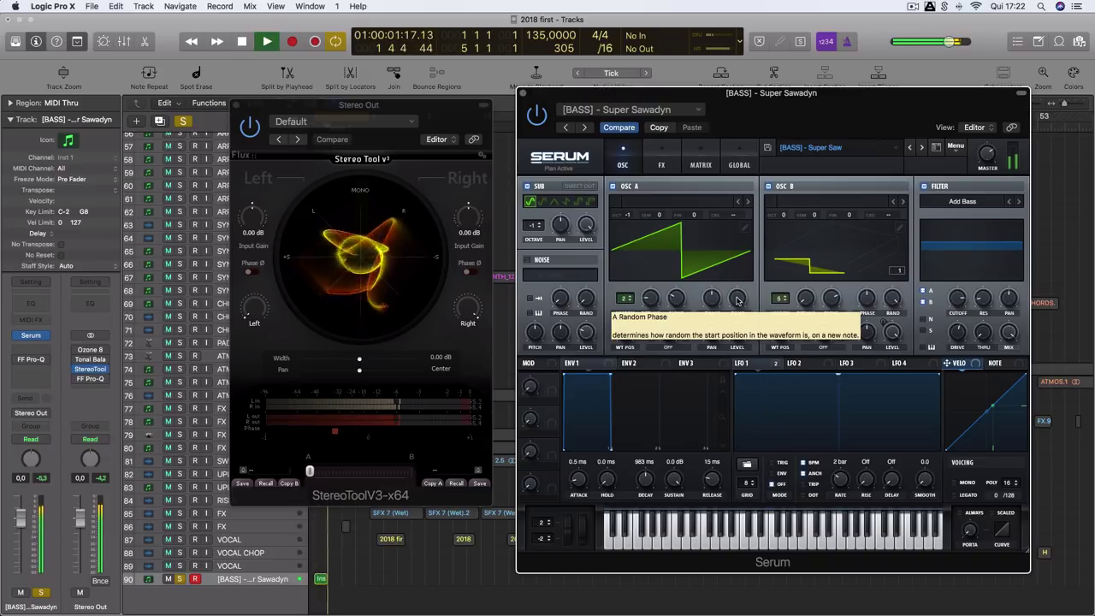
pyautogui.press('space')
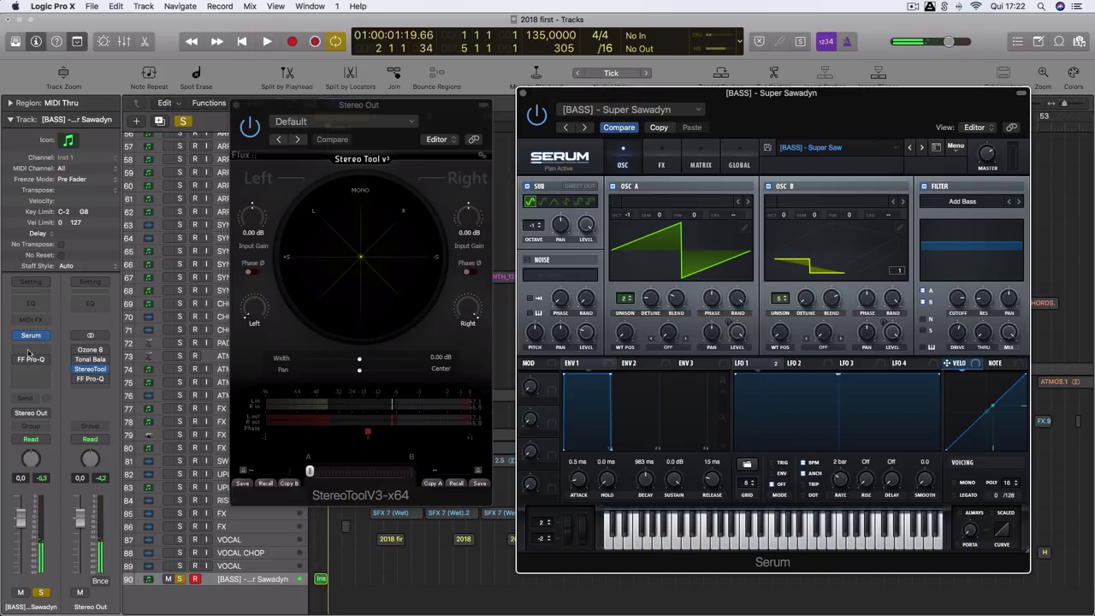
# Insert a Gain plug-in with Mono on in the bass channel, audition the bass in mono, and bypass the plug-in
pyautogui.click(29, 350)
pyautogui.click(216, 153)
pyautogui.click(217, 153)
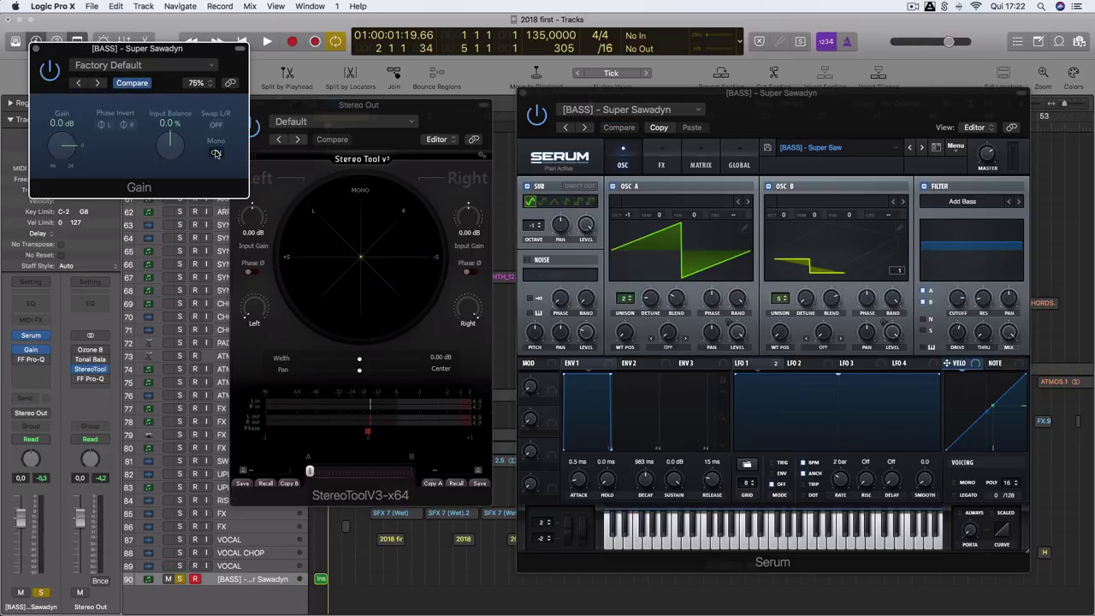
pyautogui.press('space')
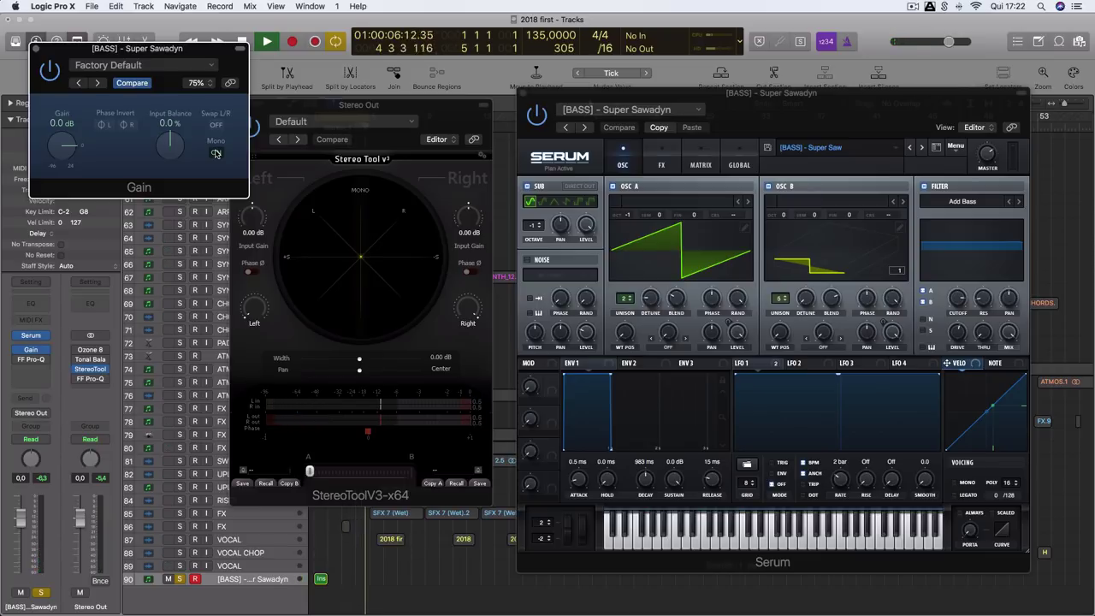
pyautogui.press('space')
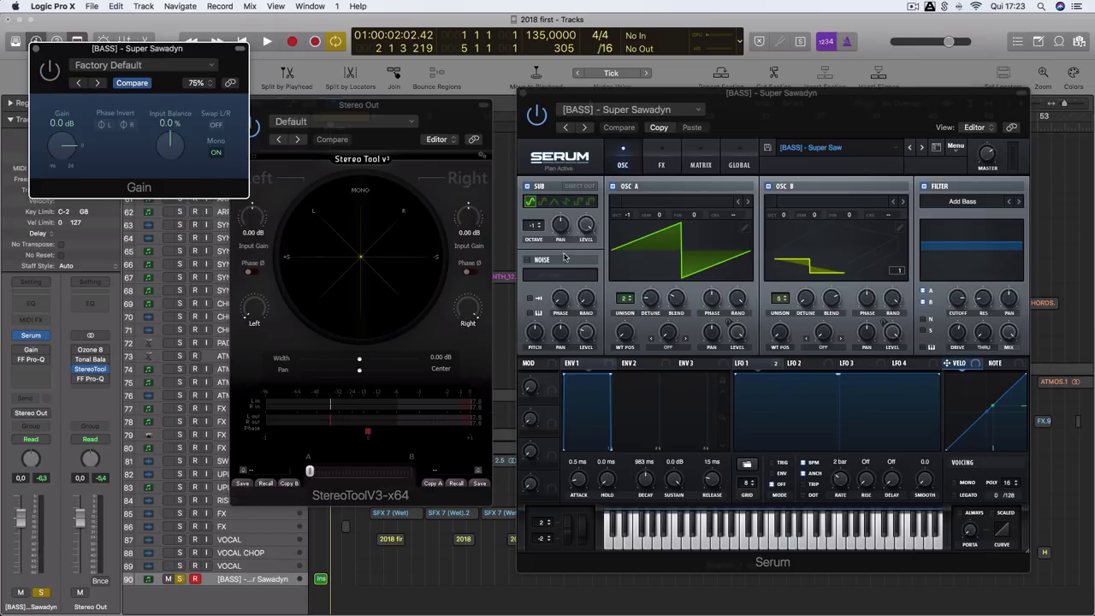
# Set oscillator A's random phase to 0% and lower the global unison width of both Serum oscillators to 44
pyautogui.moveTo(739, 296); pyautogui.dragTo(731, 452)
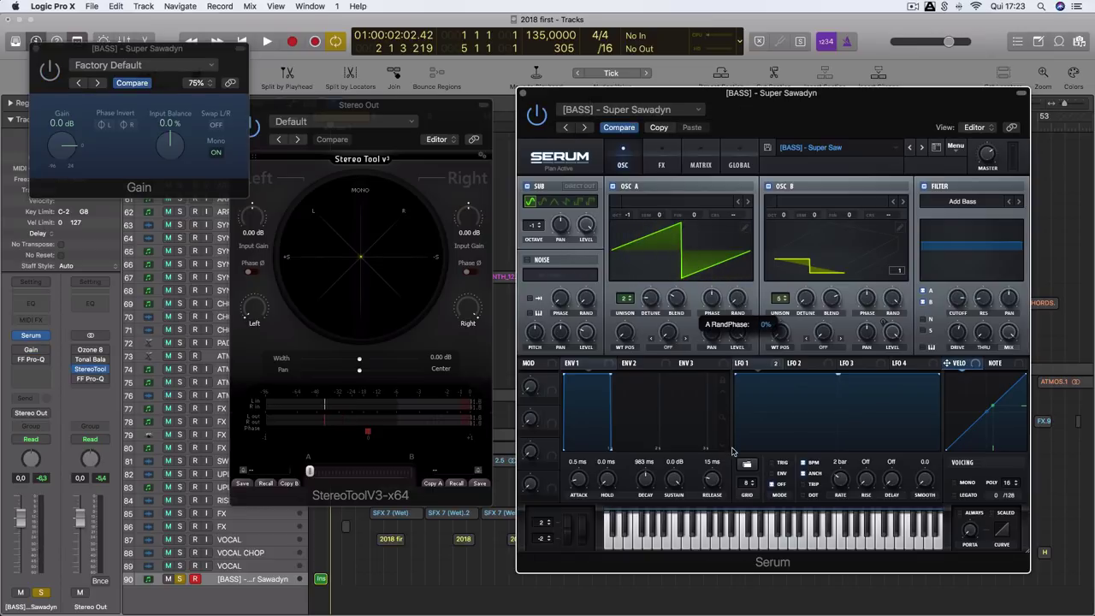
pyautogui.click(737, 166)
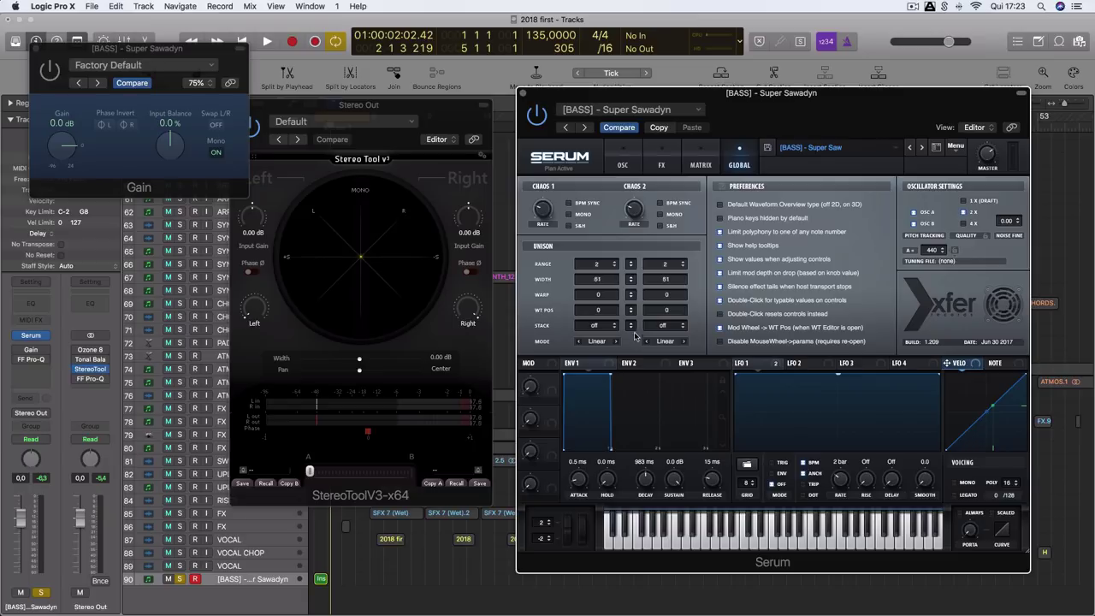
pyautogui.moveTo(637, 355)
pyautogui.mouseDown()
pyautogui.moveTo(639, 374)
pyautogui.moveTo(642, 353)
pyautogui.mouseUp()
pyautogui.click(291, 111)
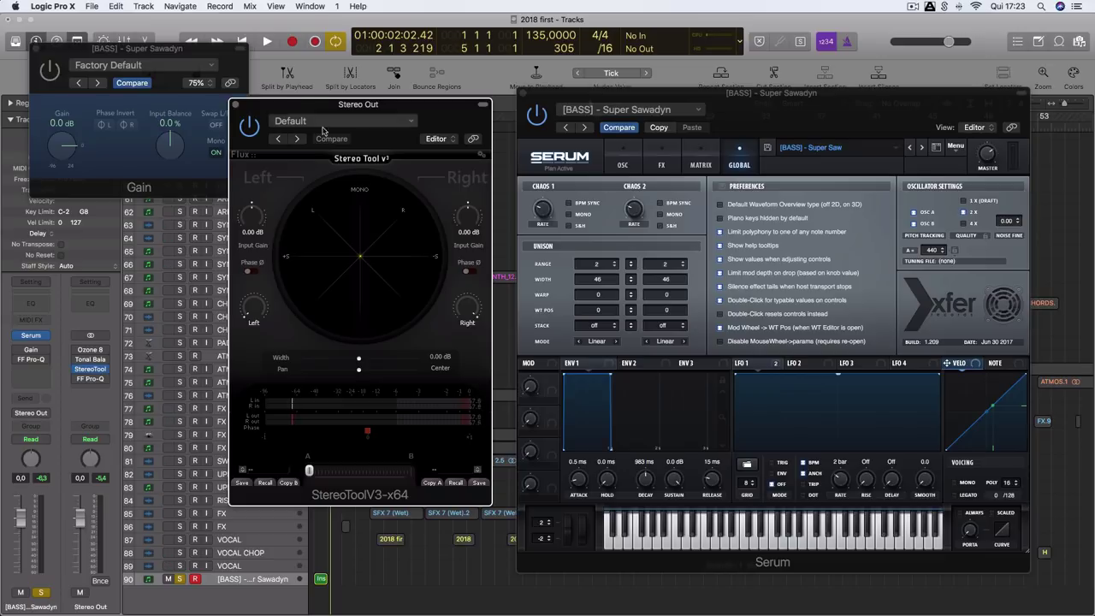
pyautogui.moveTo(631, 280); pyautogui.dragTo(634, 289)
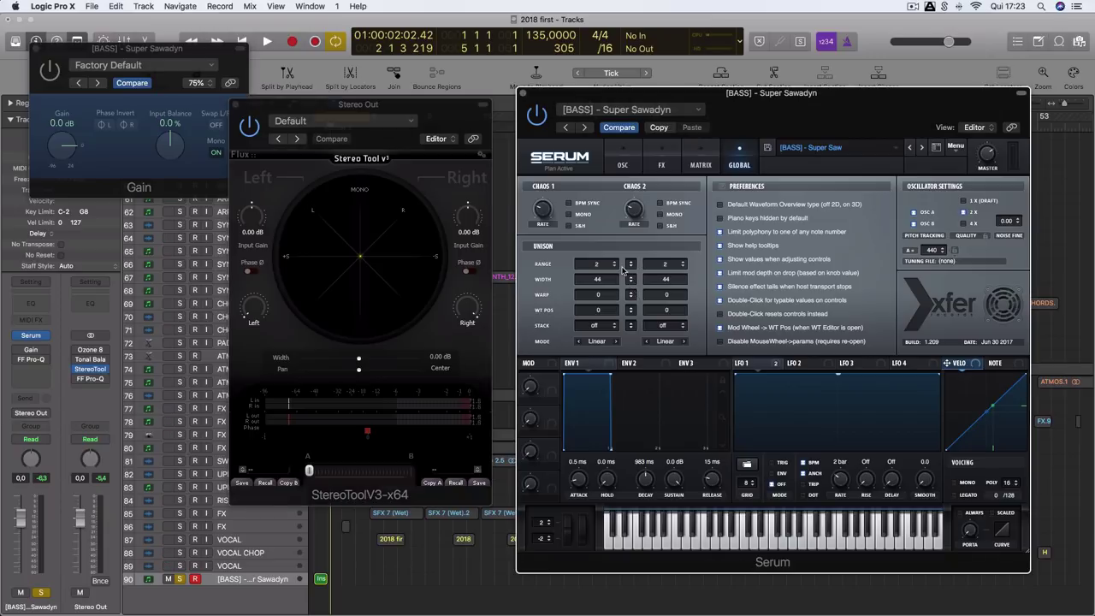
# Set the global unison width of both Serum oscillators to 100 and close the Serum window
pyautogui.click(636, 165)
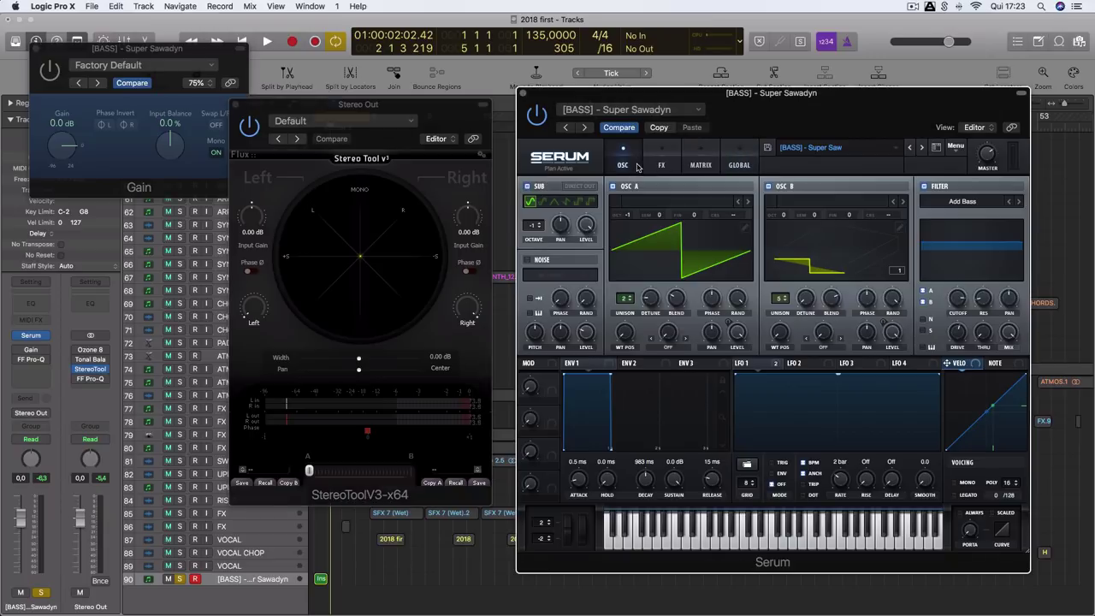
pyautogui.click(717, 164)
pyautogui.click(739, 166)
pyautogui.moveTo(630, 279); pyautogui.dragTo(634, 194)
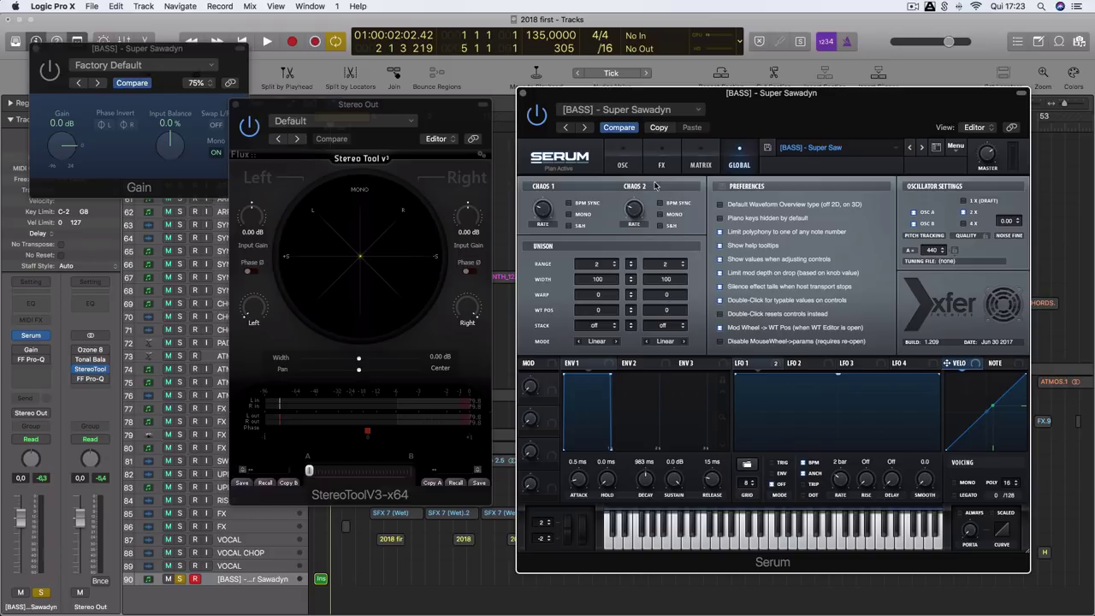
pyautogui.click(621, 171)
pyautogui.click(524, 94)
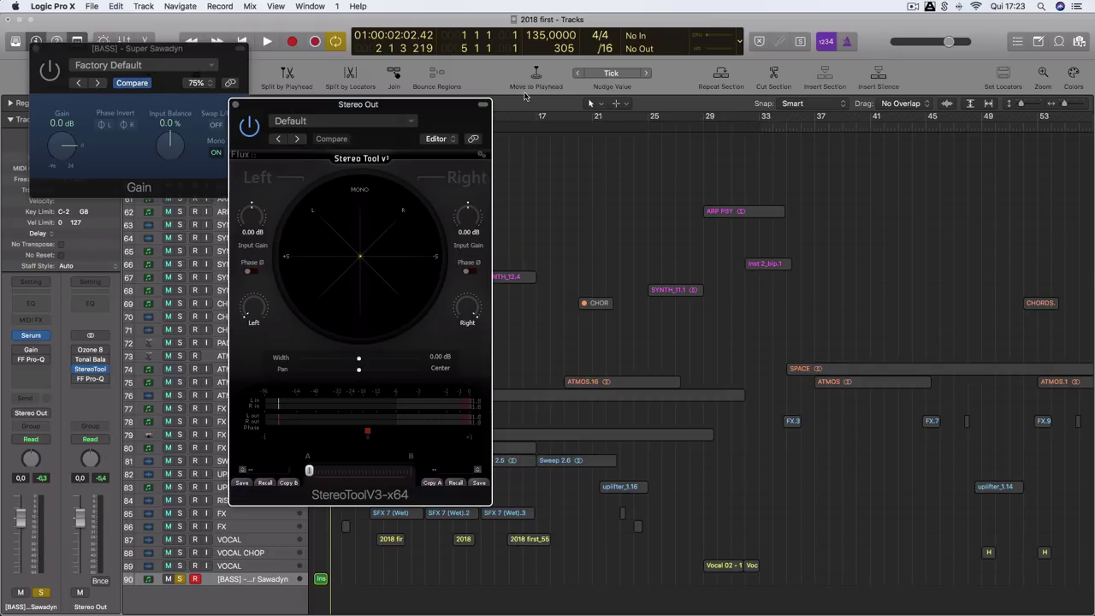
# Switch the bass channel's FF Pro-Q to Left/Right channel mode and back to Mid/Side, and remove the plug-in from the channel
pyautogui.click(30, 360)
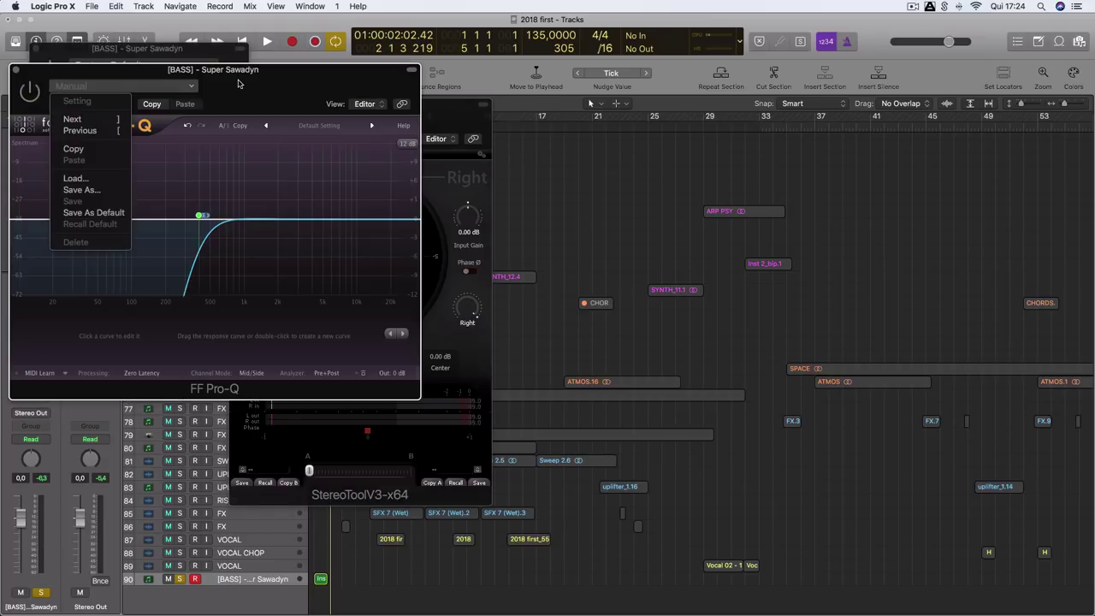
pyautogui.click(238, 84)
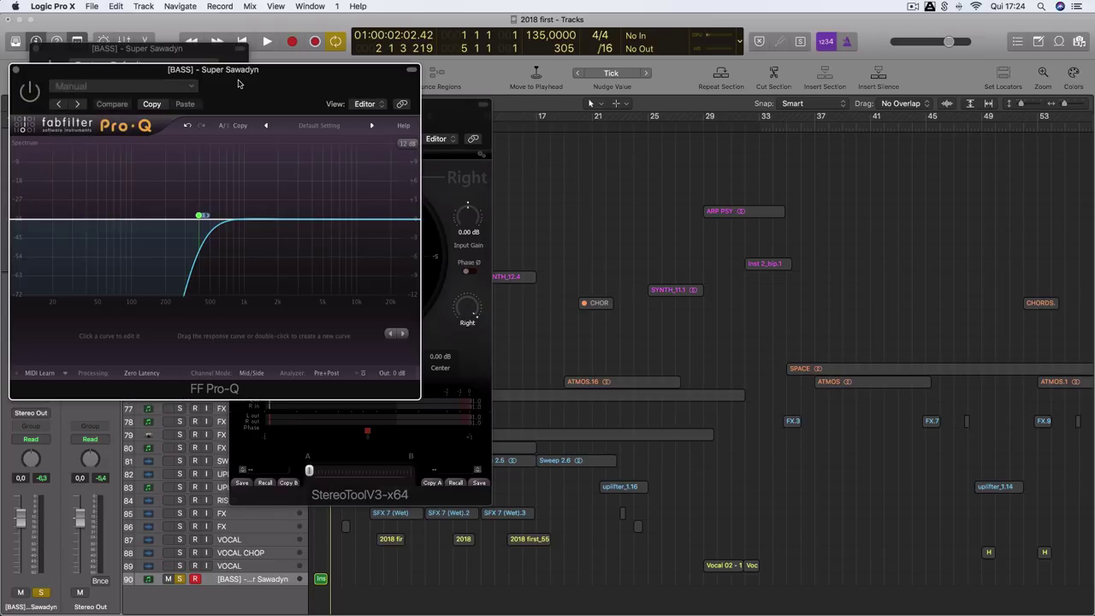
pyautogui.moveTo(239, 84); pyautogui.dragTo(787, 128)
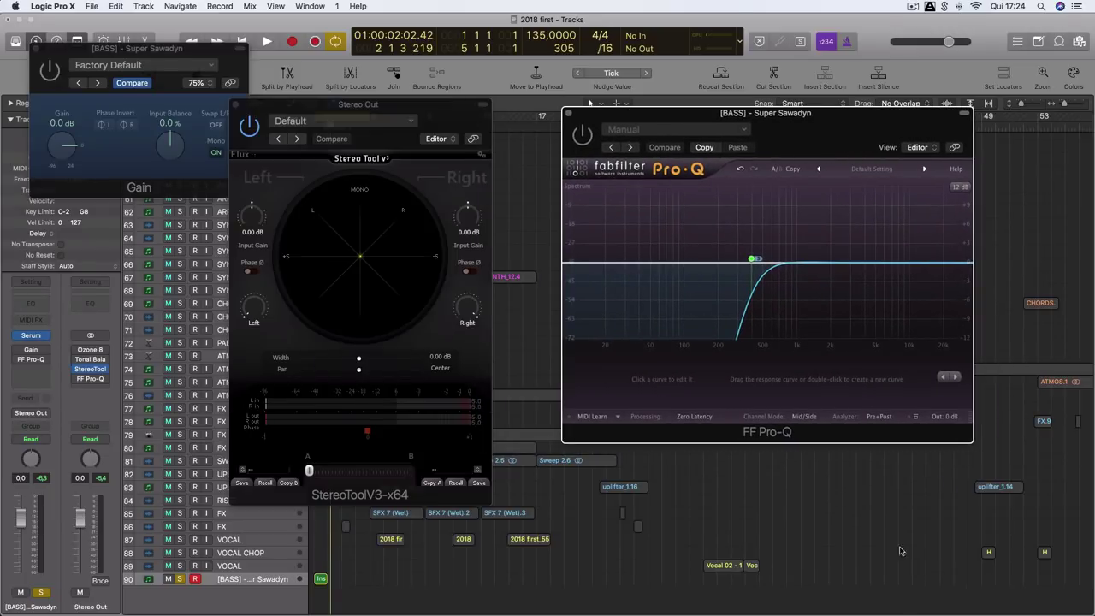
pyautogui.click(795, 419)
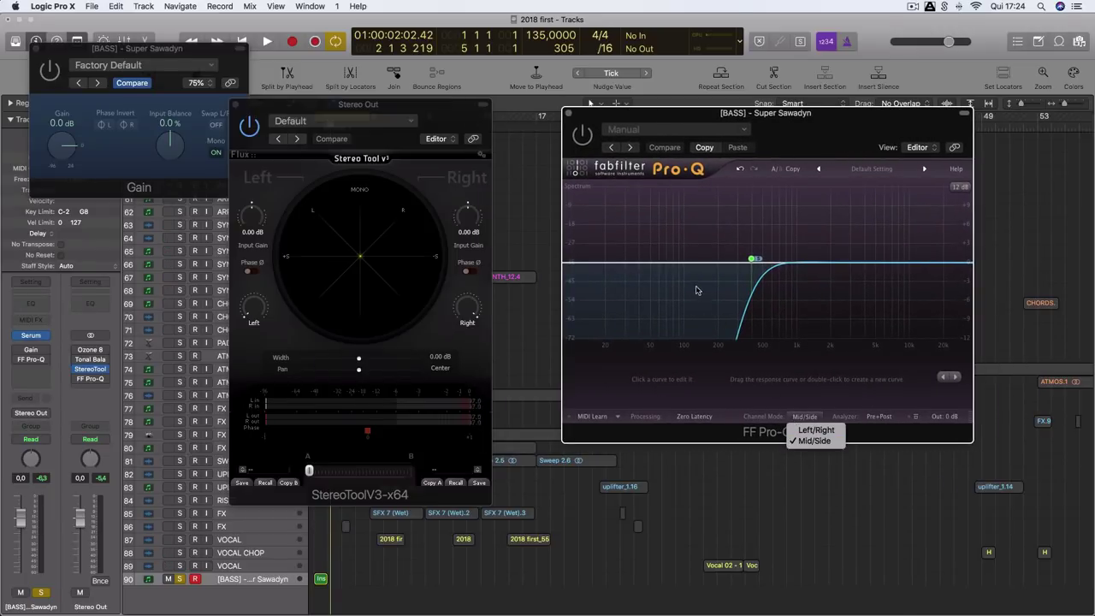
pyautogui.click(817, 430)
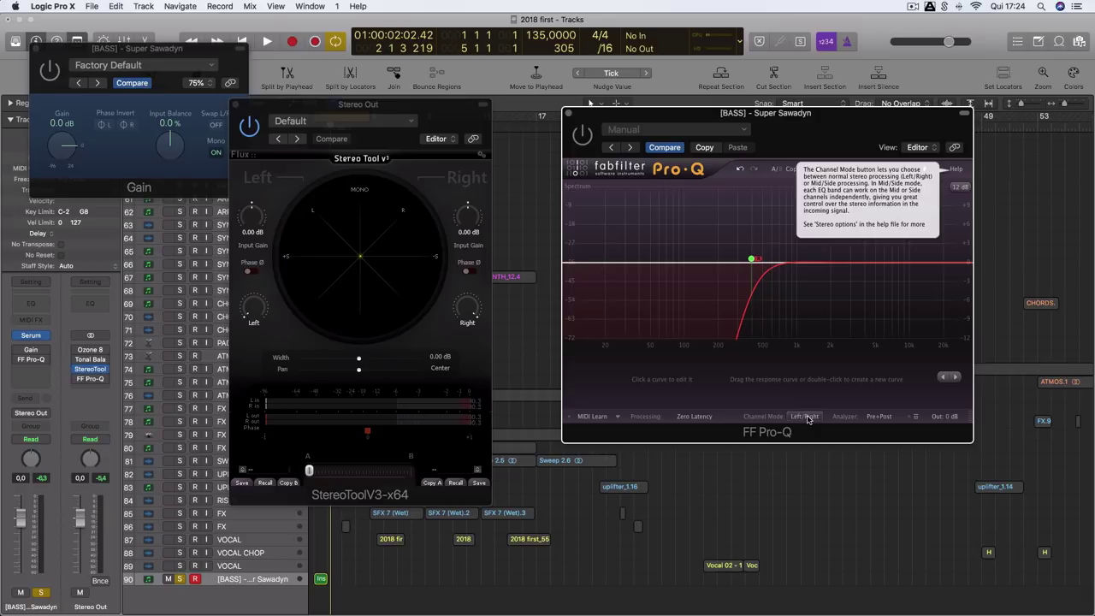
pyautogui.click(807, 418)
pyautogui.click(818, 442)
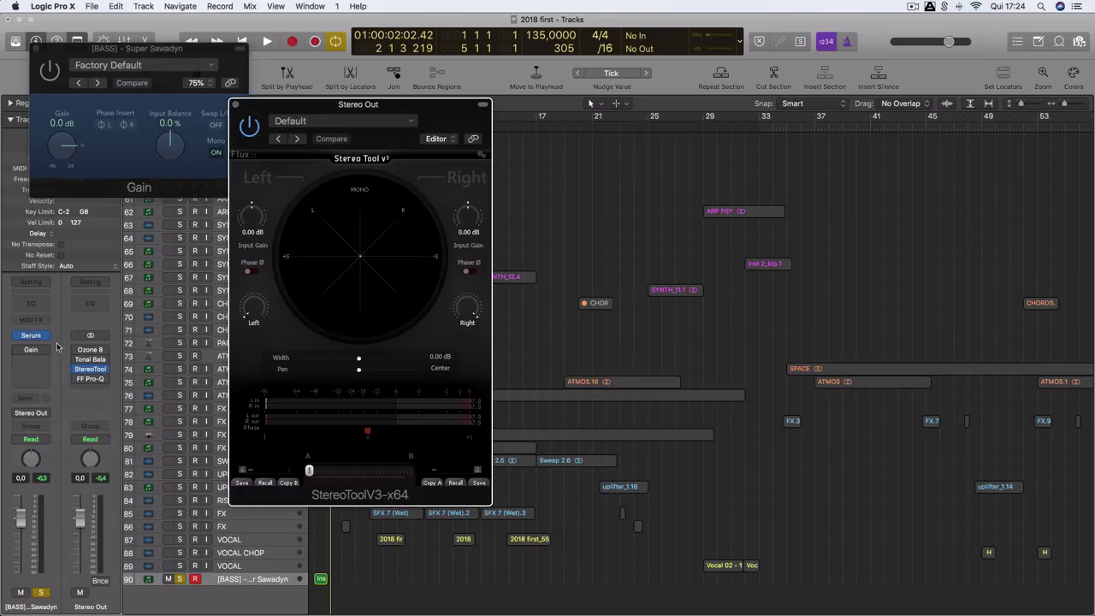
# Insert a new stereo FF Pro-Q after Gain on the bass channel and set its channel mode to Mid/Side
pyautogui.click(40, 361)
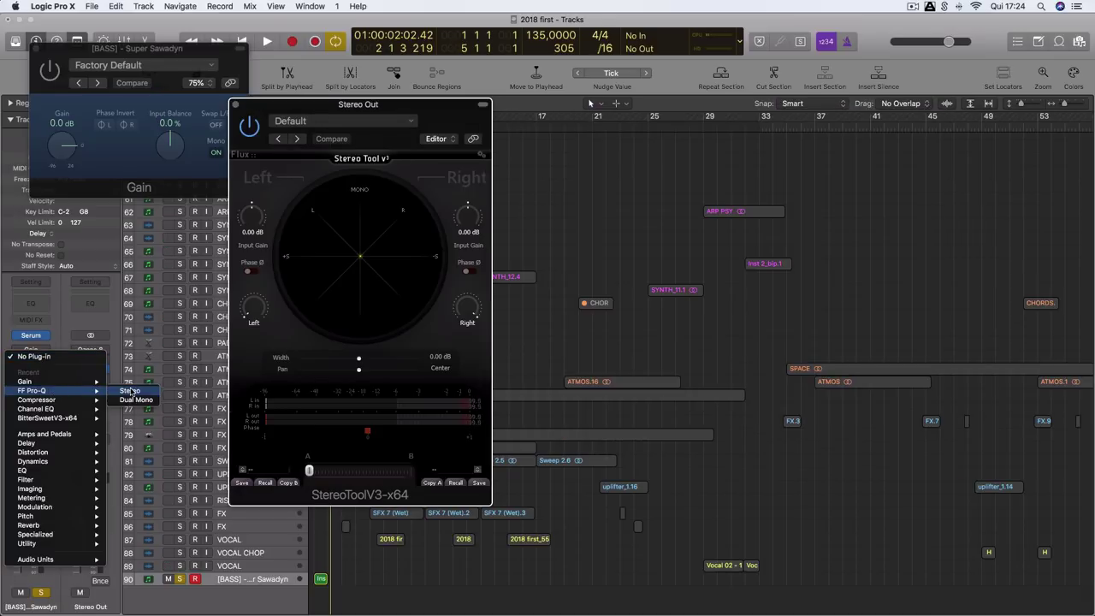
pyautogui.click(130, 390)
pyautogui.moveTo(291, 71); pyautogui.dragTo(588, 105)
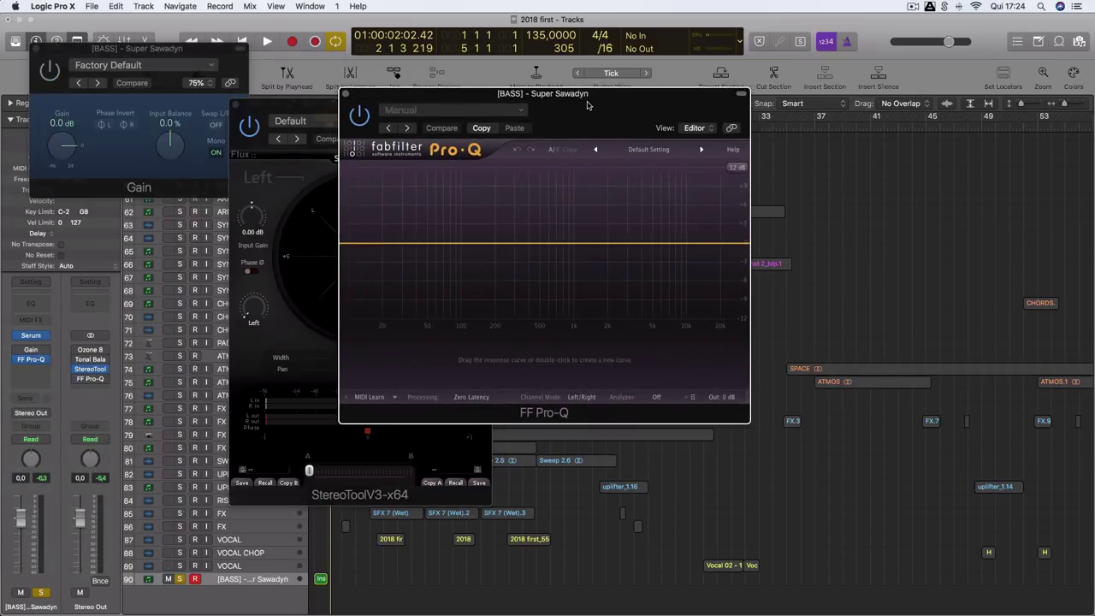
pyautogui.click(582, 398)
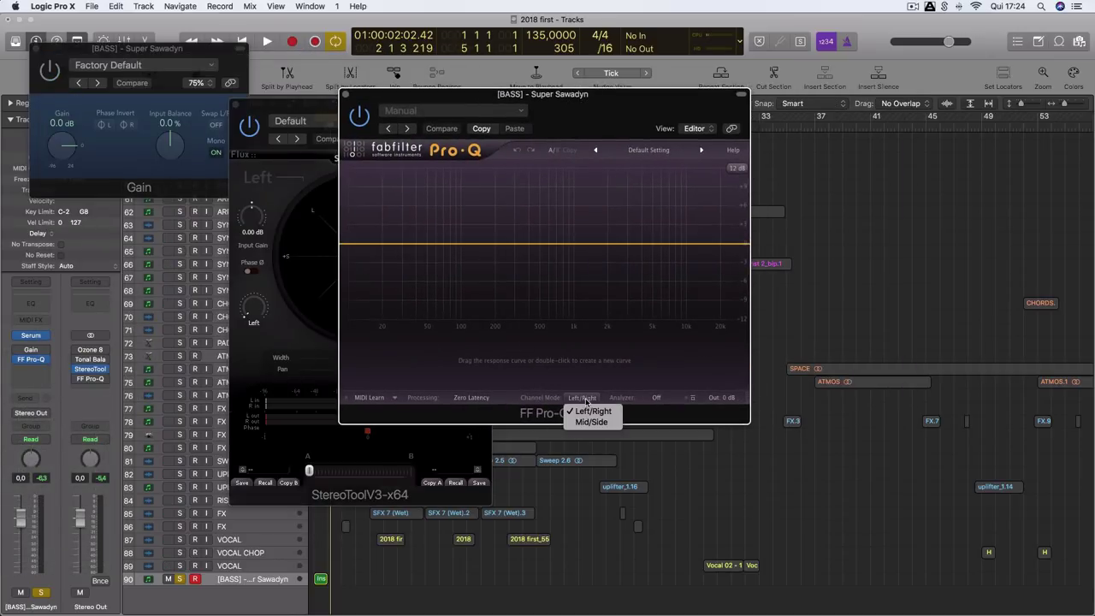
pyautogui.click(589, 422)
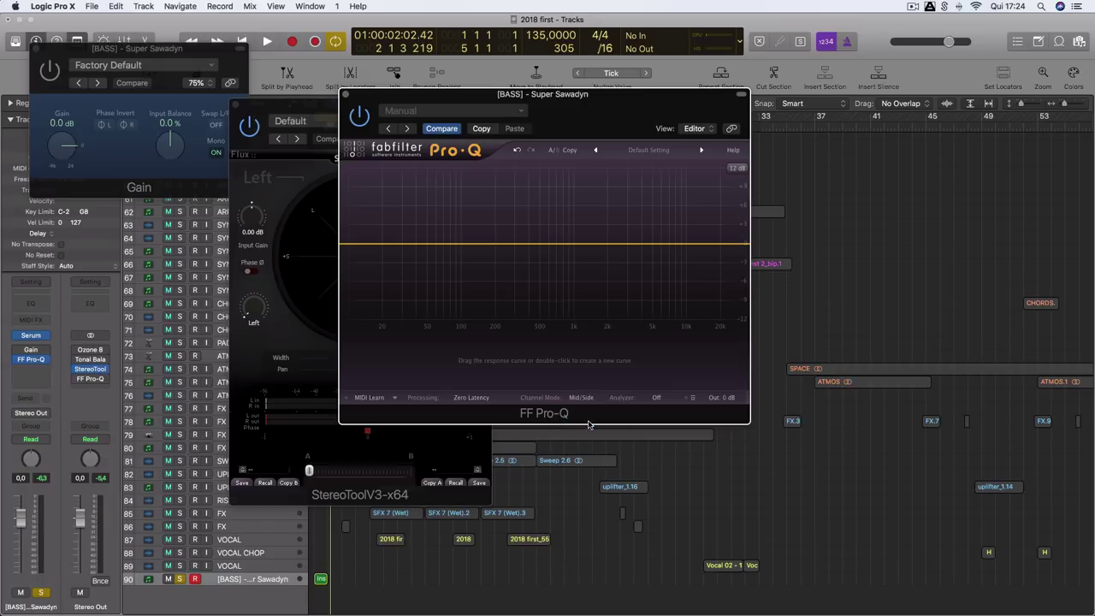
# Add a low cut band to FF Pro-Q, limit it to the side channel, and set its frequency to about 317 Hz
pyautogui.doubleClick(365, 246)
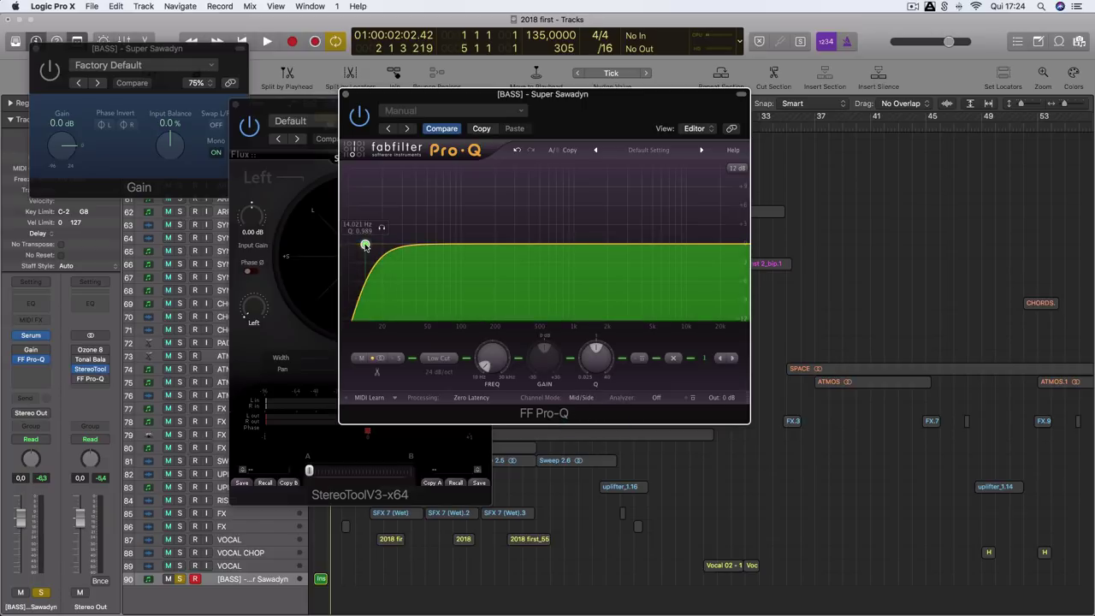
pyautogui.click(400, 357)
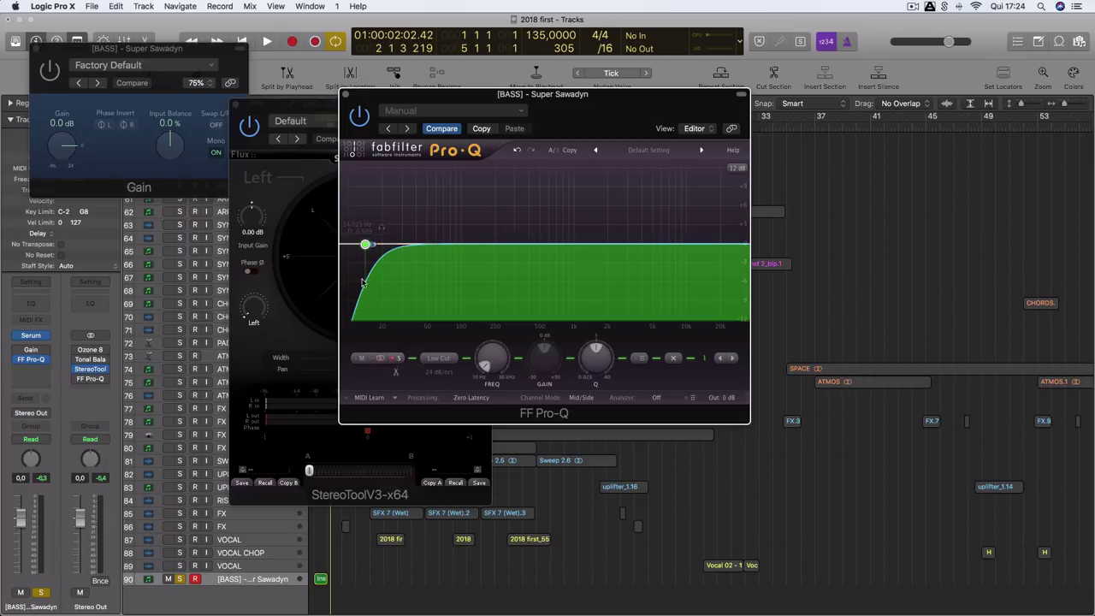
pyautogui.moveTo(366, 246); pyautogui.dragTo(542, 243)
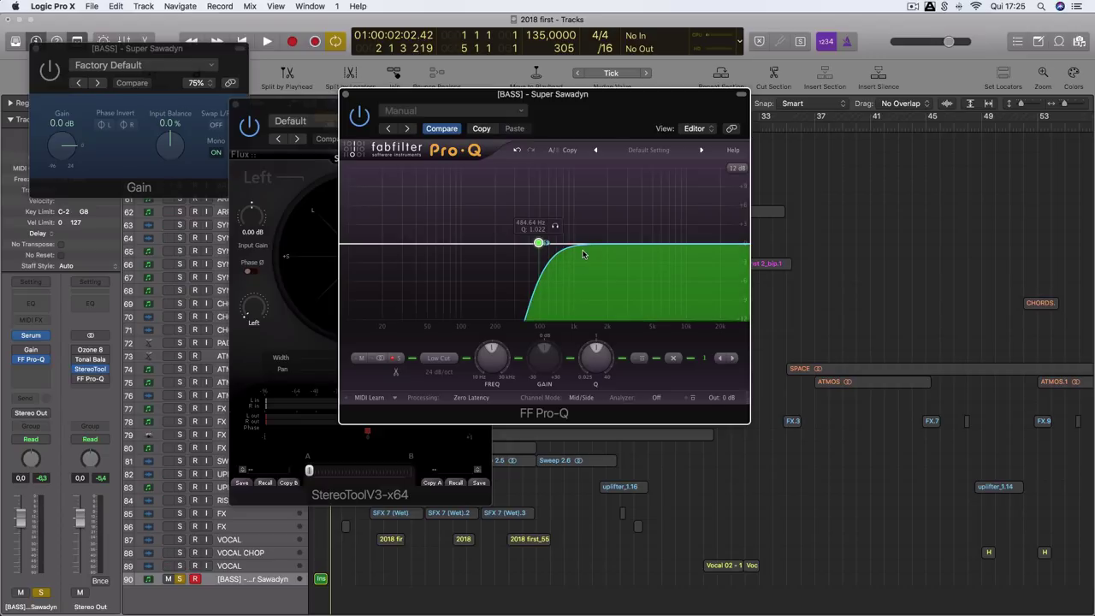
pyautogui.moveTo(542, 244); pyautogui.dragTo(525, 243)
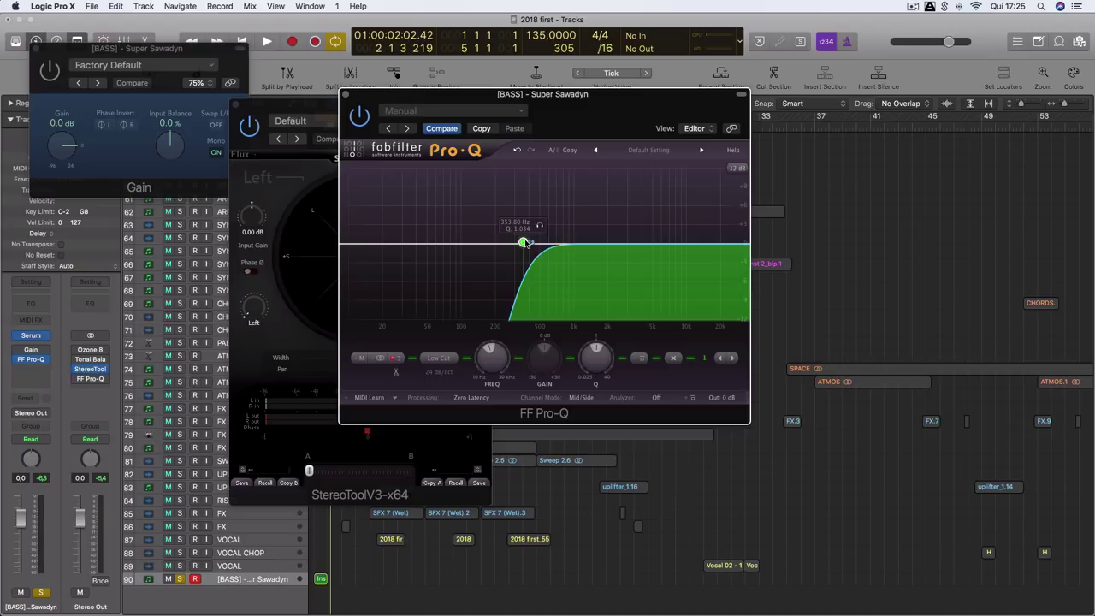
pyautogui.moveTo(526, 242); pyautogui.dragTo(519, 242)
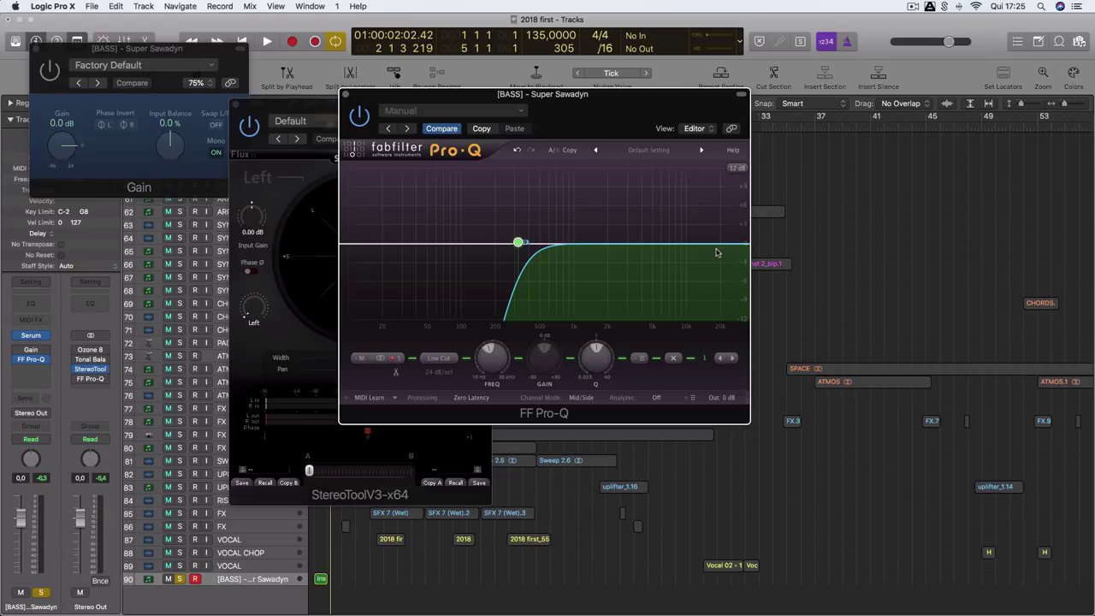
# Place the FF Pro-Q window beside the Stereo Tool window and set its analyzer to Pre+Post
pyautogui.moveTo(631, 410); pyautogui.dragTo(791, 421)
pyautogui.click(816, 408)
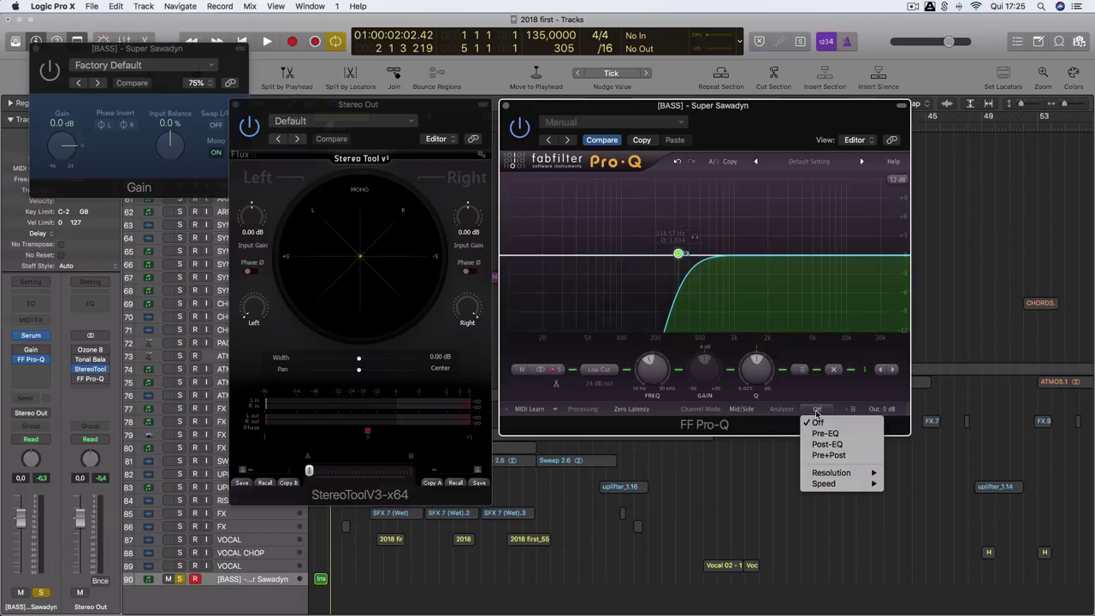
pyautogui.click(828, 455)
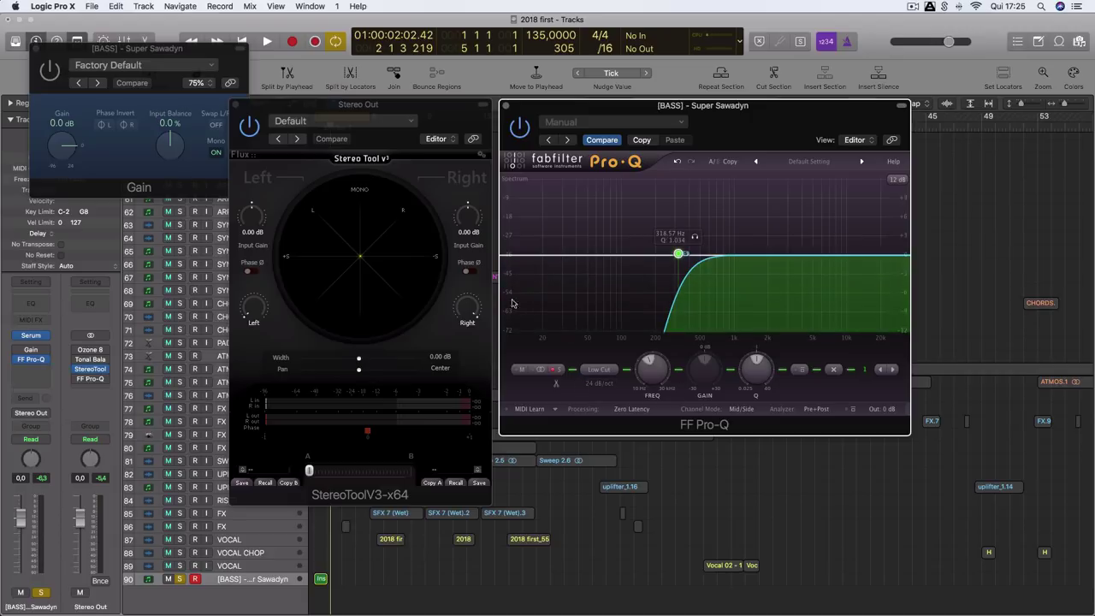
# Play the bass and lower the side low cut's frequency to about 125 Hz, and further to about 86 Hz
pyautogui.press('space')
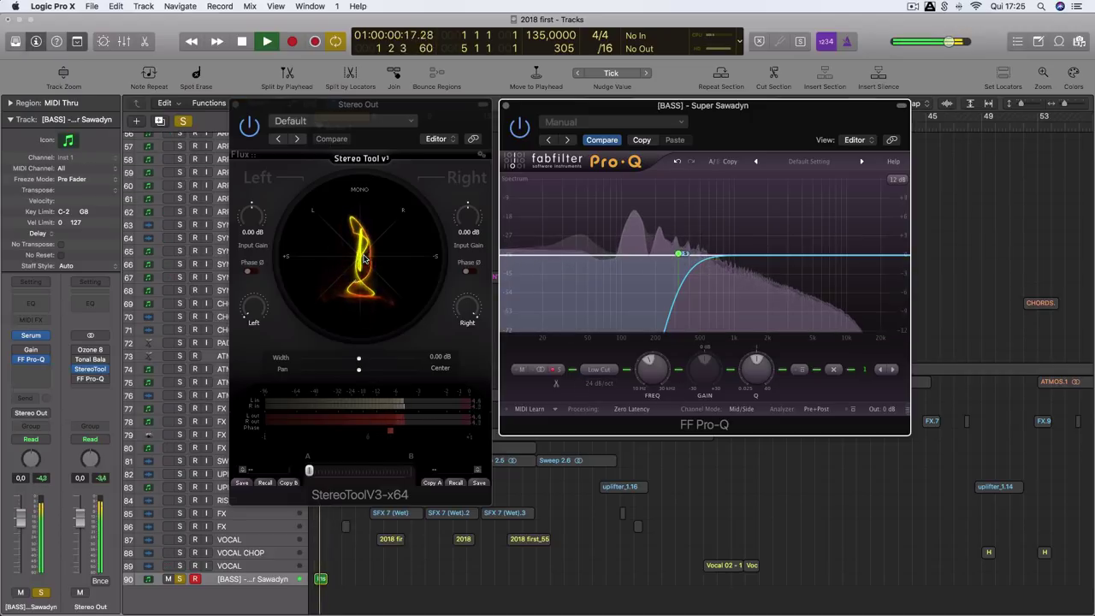
pyautogui.moveTo(677, 254); pyautogui.dragTo(633, 258)
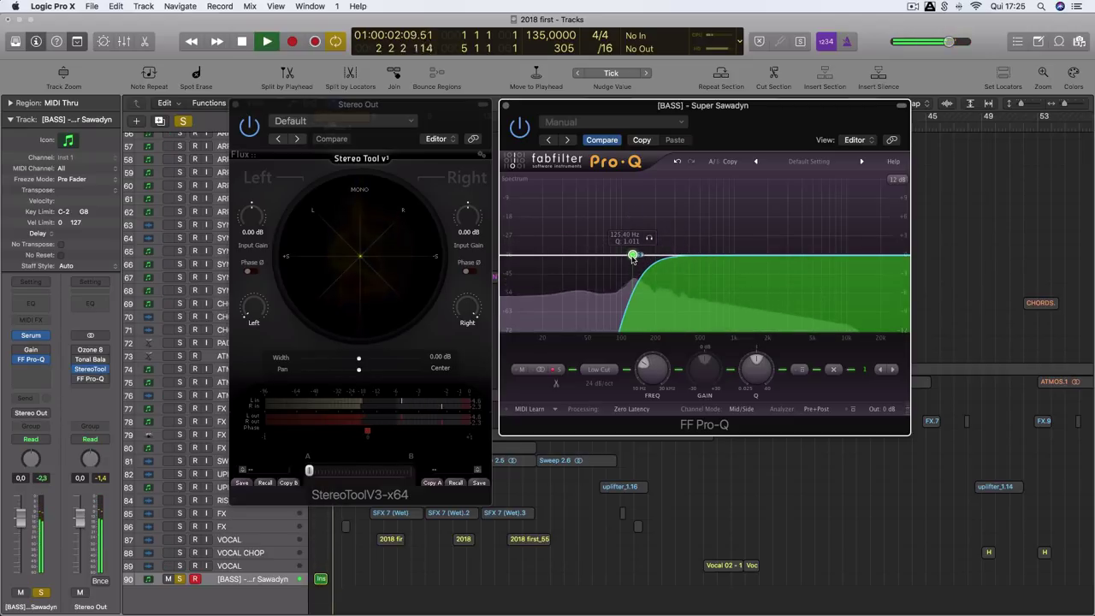
pyautogui.moveTo(633, 258); pyautogui.dragTo(614, 258)
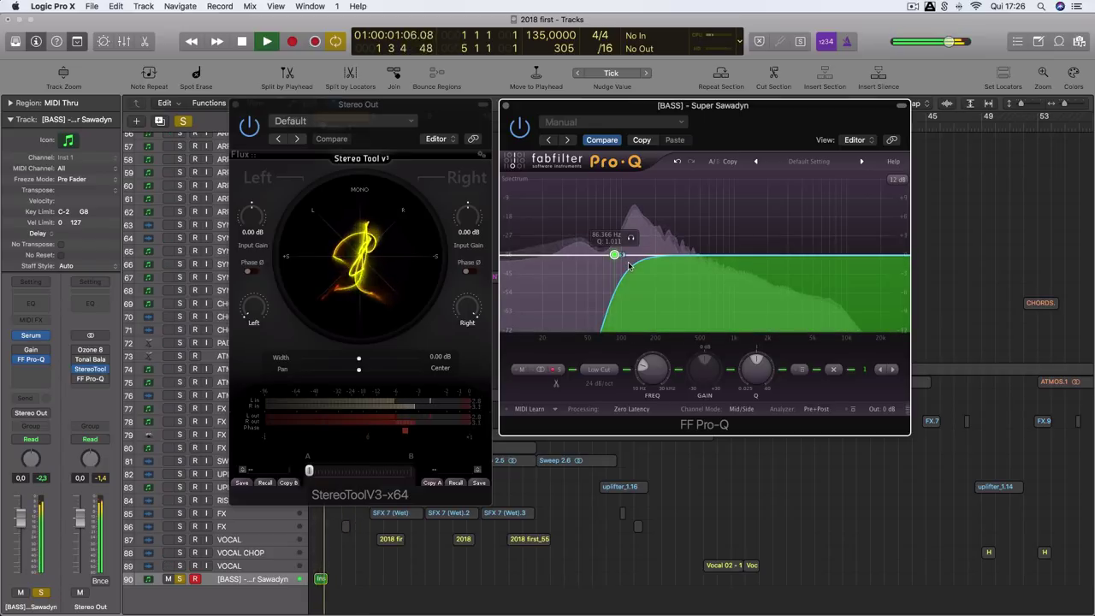
pyautogui.press('space')
pyautogui.press('space')
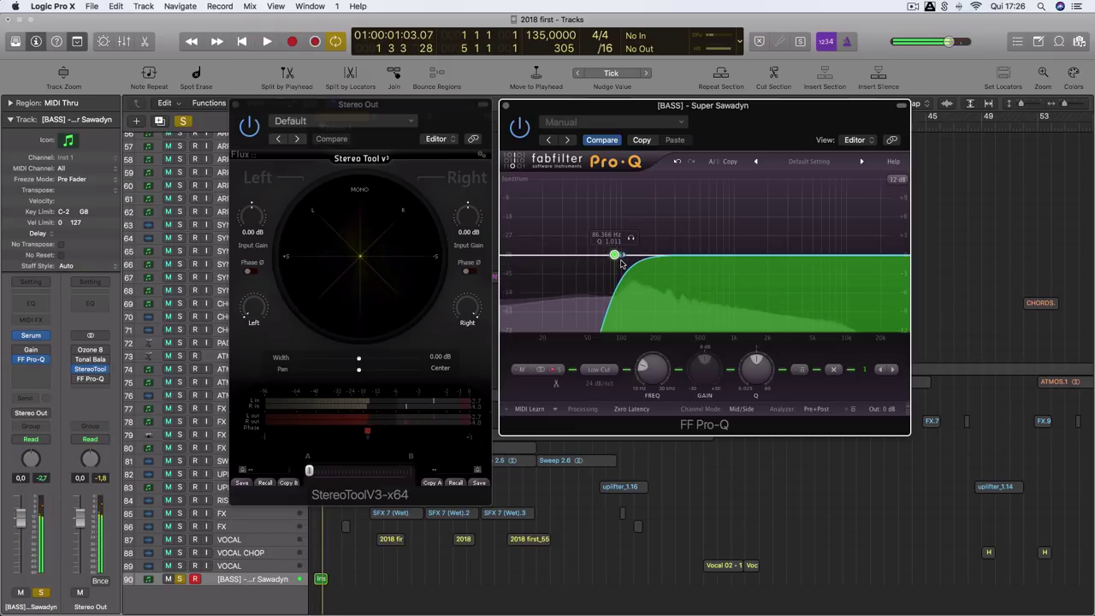
# Raise the side low cut's frequency to about 230 Hz while auditioning the bass on the Stereo Tool scope
pyautogui.moveTo(632, 254); pyautogui.dragTo(648, 251)
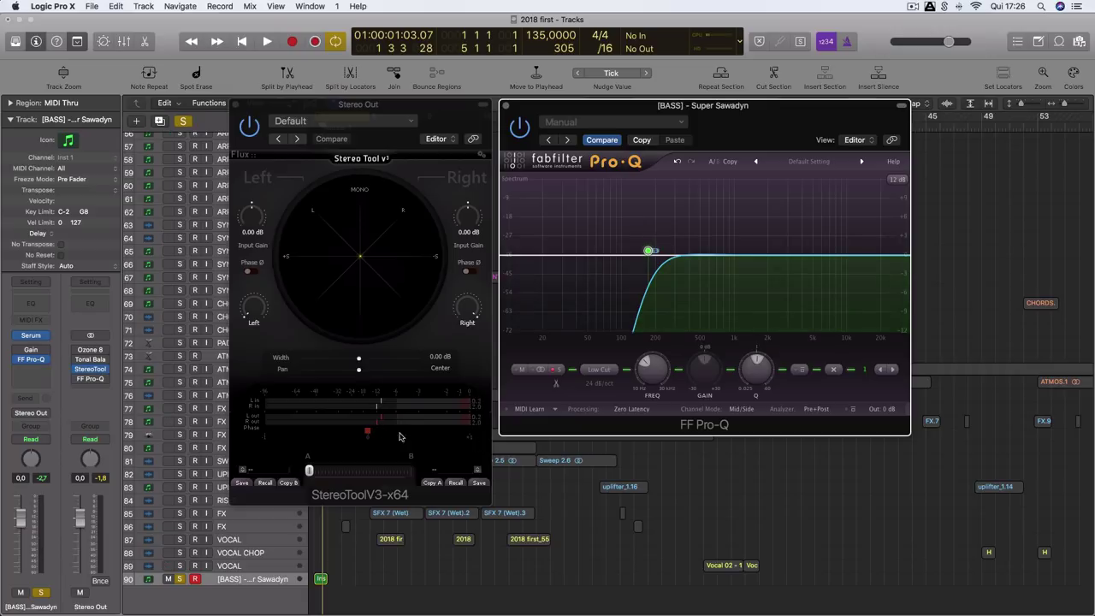
pyautogui.press('space')
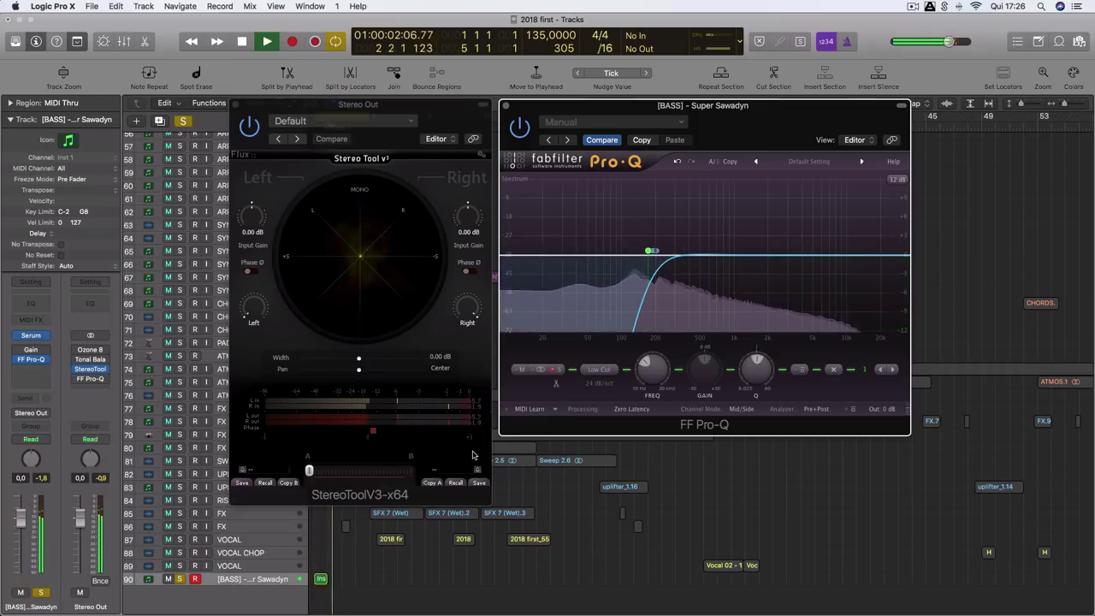
pyautogui.press('space')
pyautogui.moveTo(650, 250); pyautogui.dragTo(664, 251)
pyautogui.press('space')
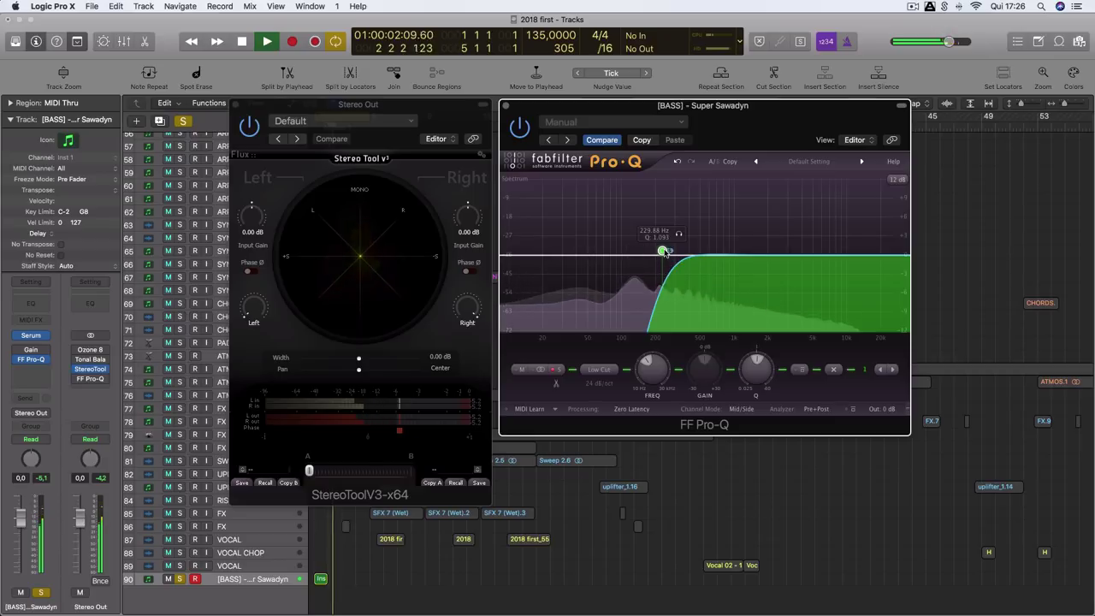
pyautogui.press('space')
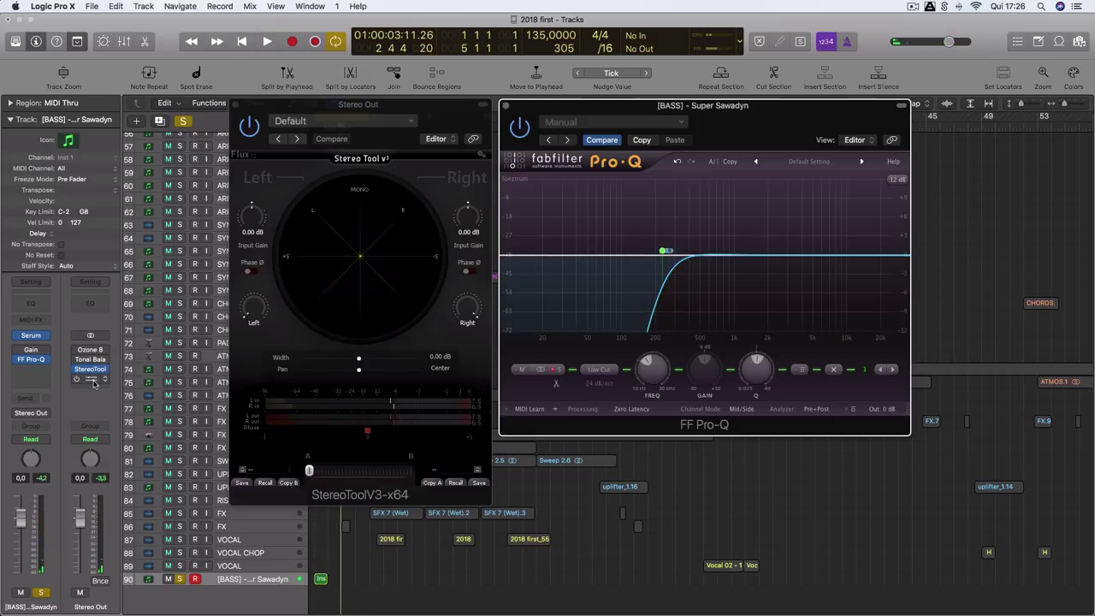
# Audition the bass with the Gain plug-in's Mono switched on, and play it again with Mono off to compare
pyautogui.click(30, 350)
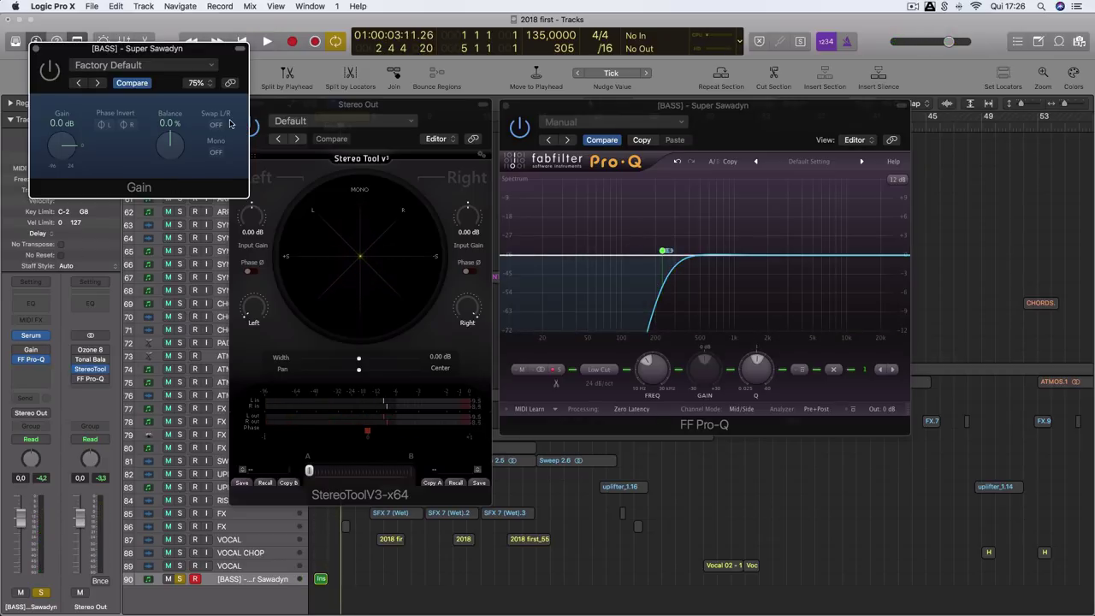
pyautogui.click(215, 152)
pyautogui.press('space')
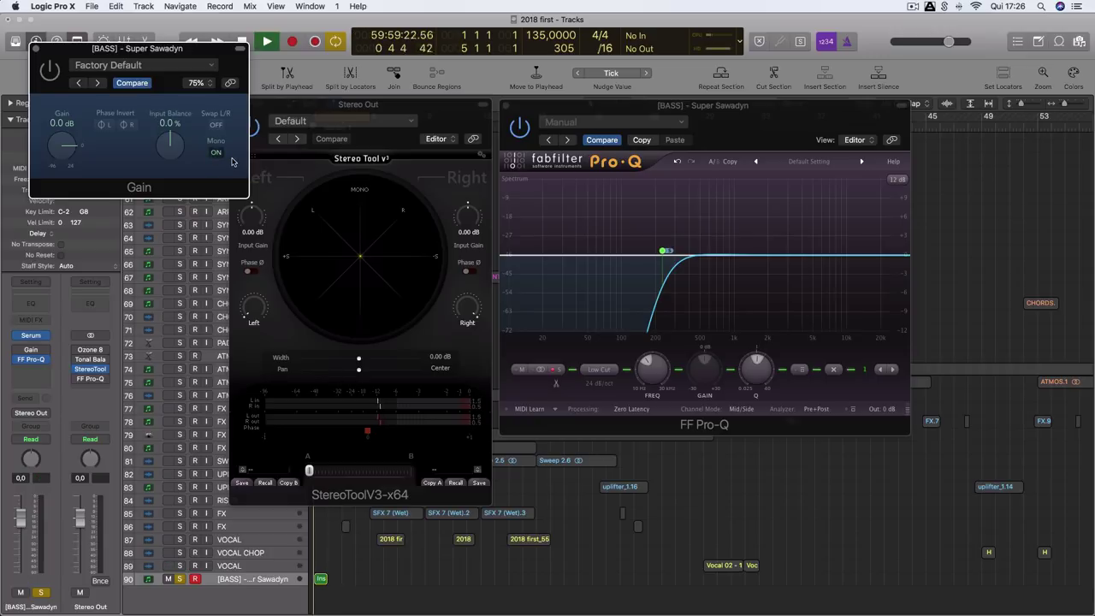
pyautogui.press('space')
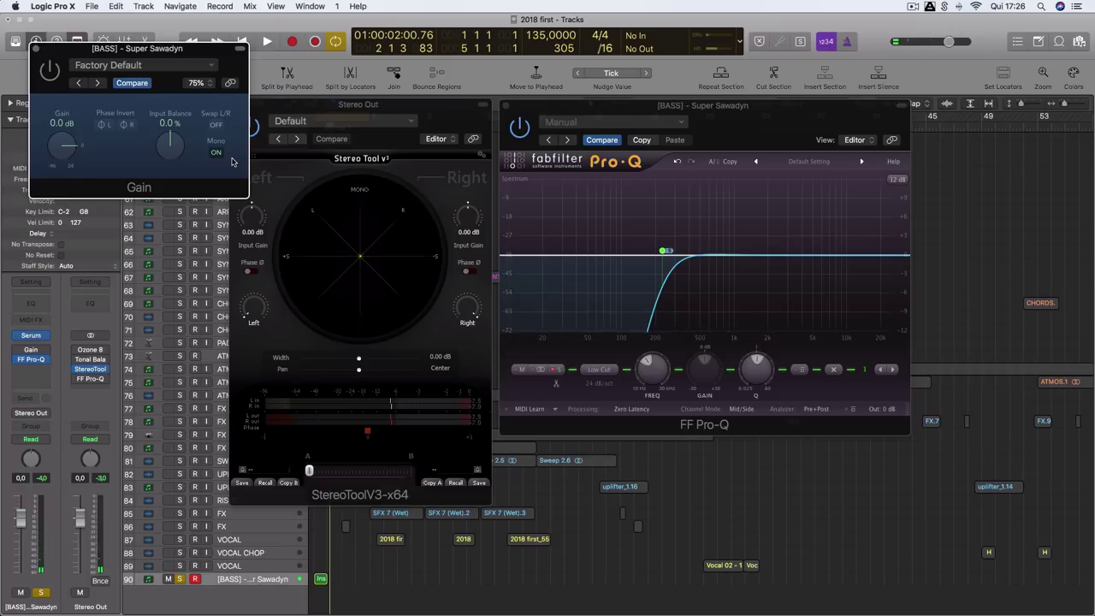
pyautogui.press('space')
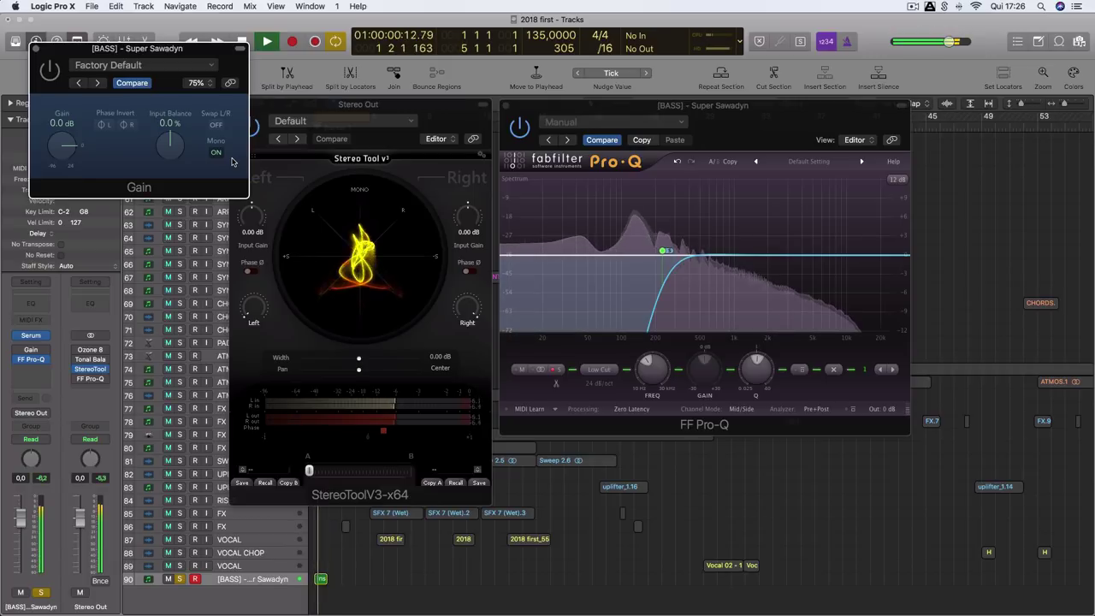
pyautogui.press('space')
pyautogui.click(222, 157)
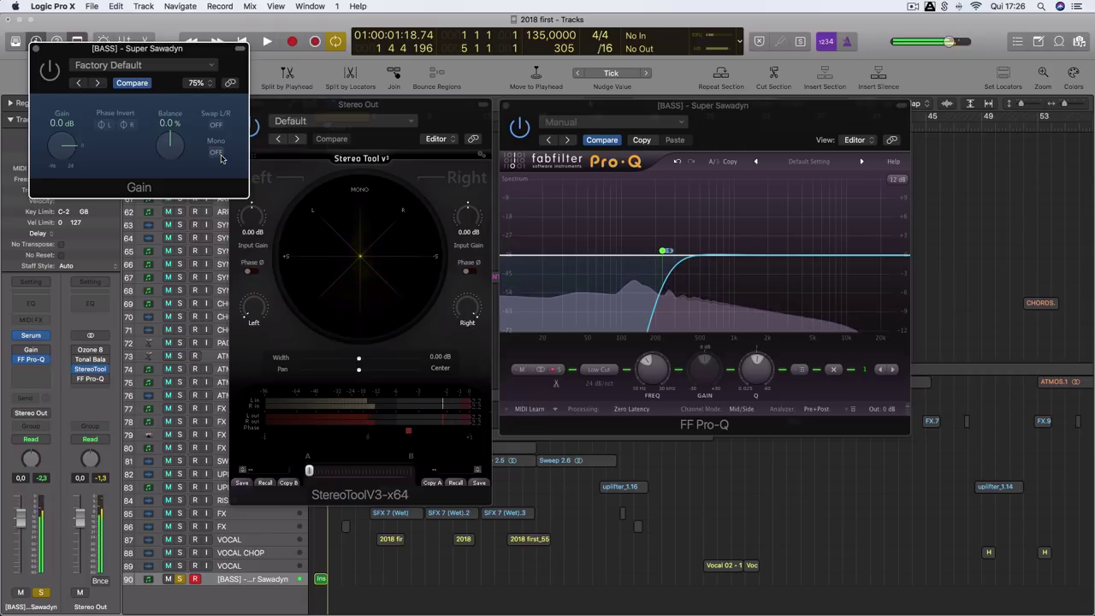
pyautogui.press('space')
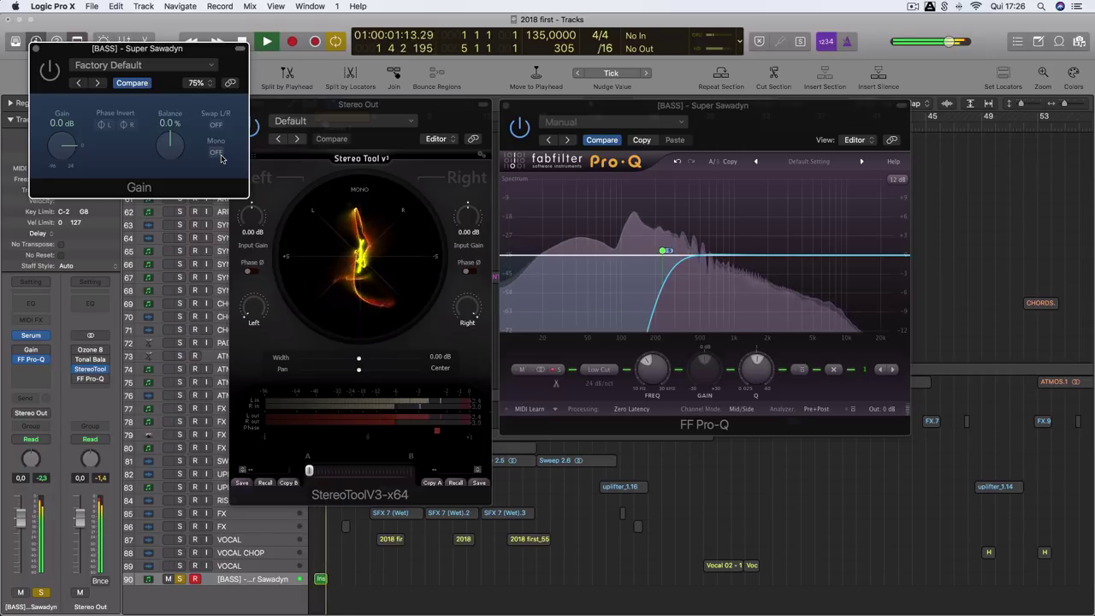